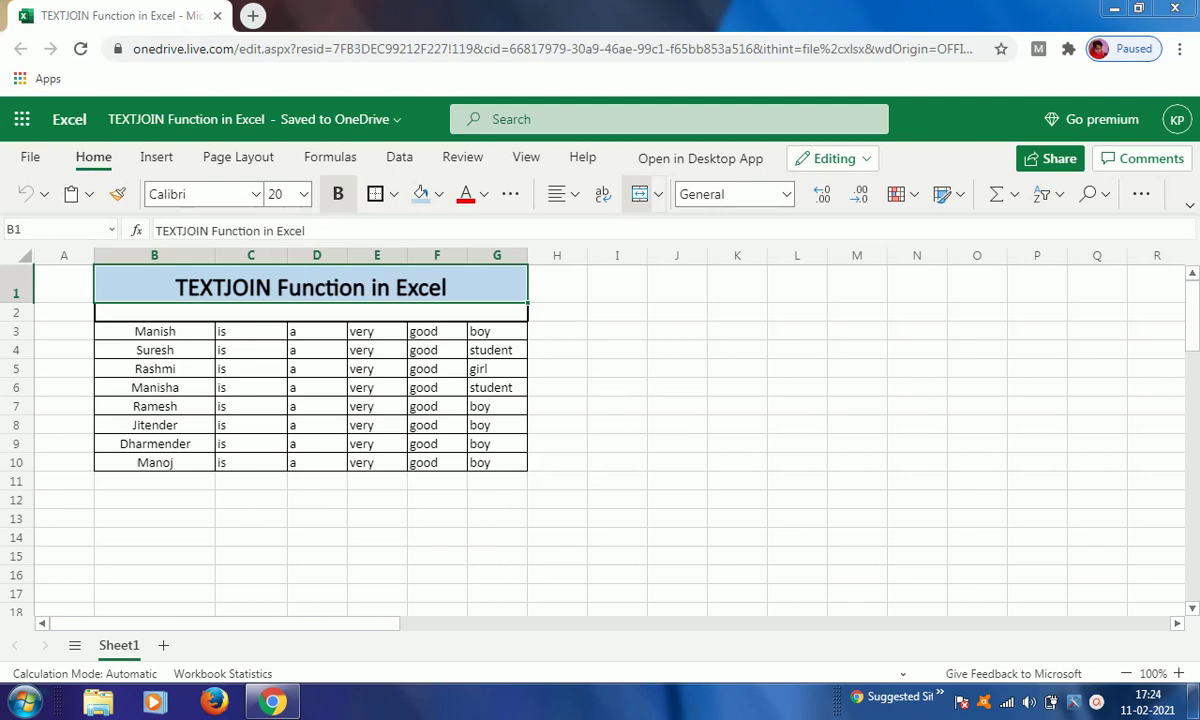
Review the words across row 3, B3 to G3, then settle on H3 for the result.
left_click(148, 340)
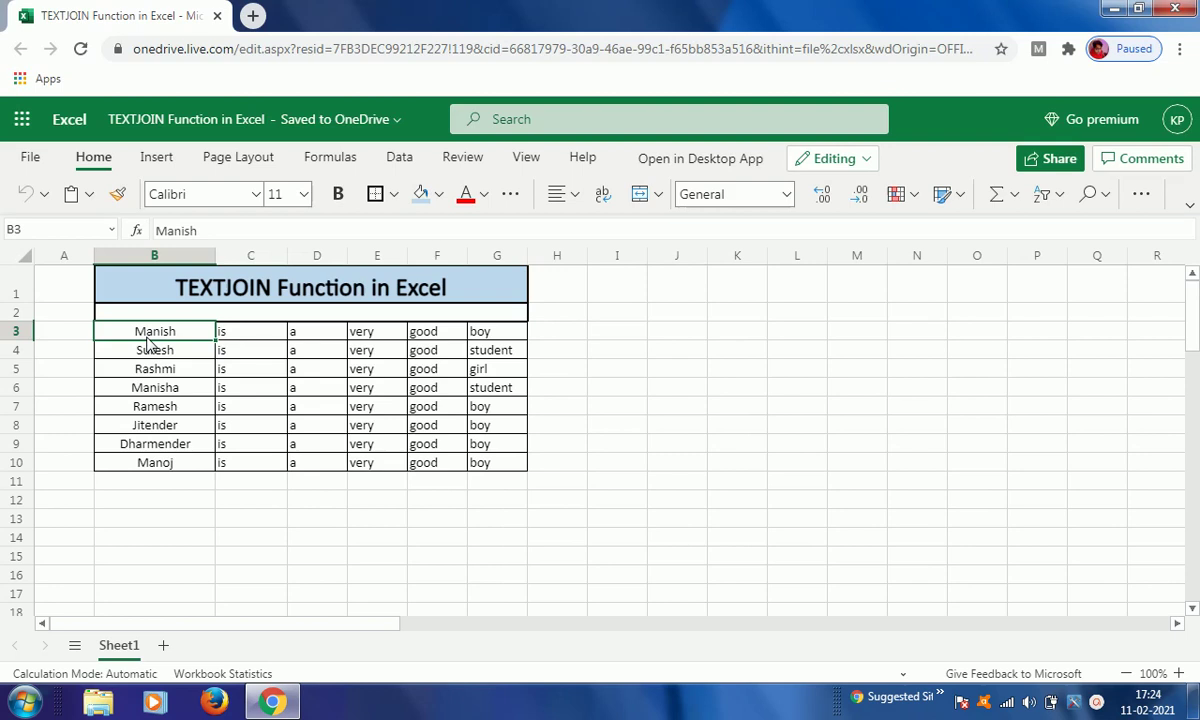
key("Right")
key("Right")
key("Right")
key("Right")
key("Right")
key("Right")
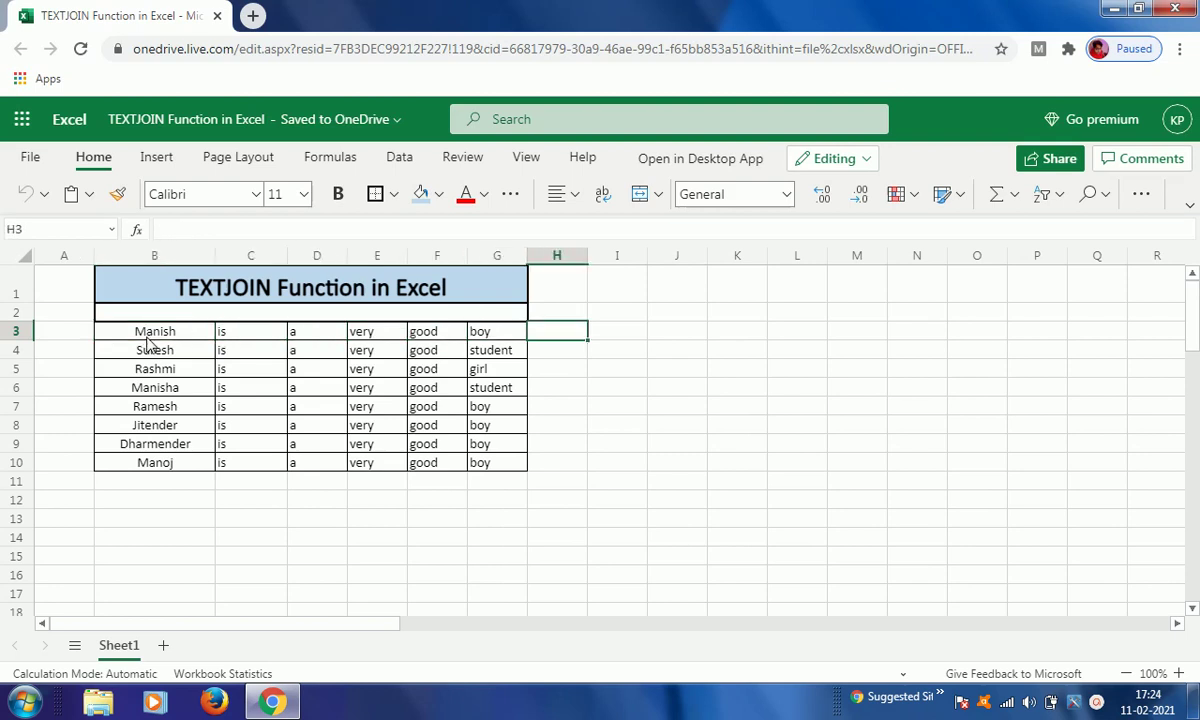
key("Left")
key("Left")
key("Left")
key("Left")
key("Left")
key("Left")
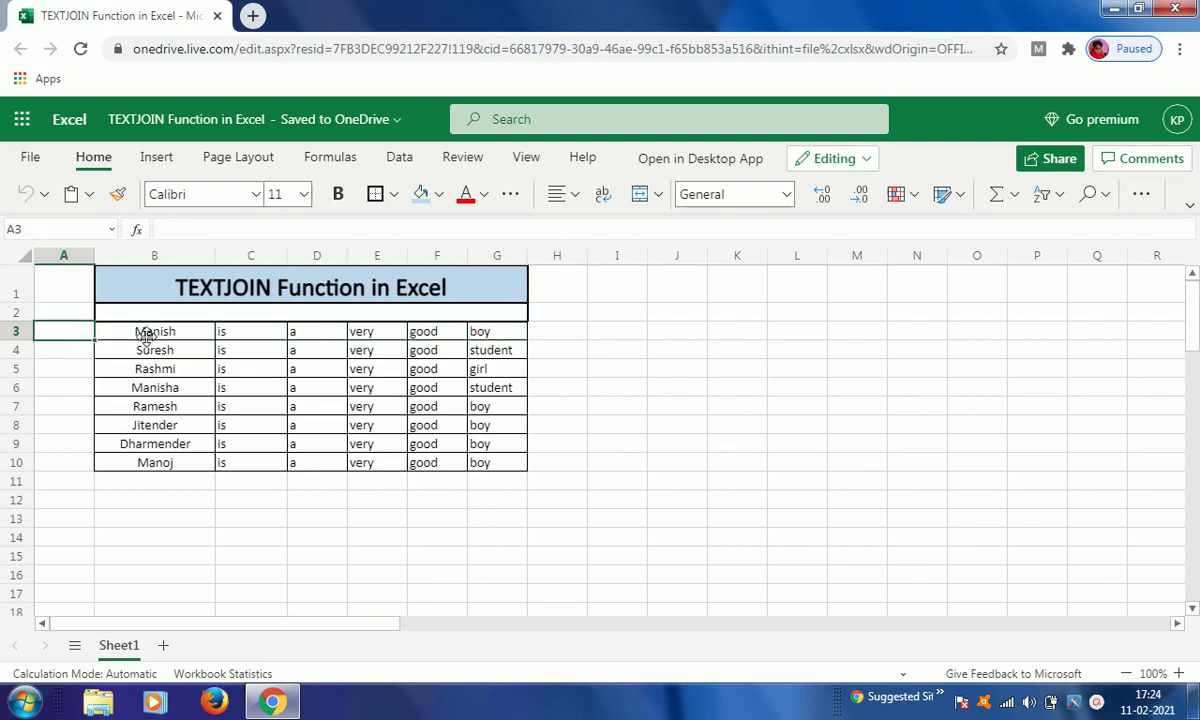
key("Right")
key("Right")
key("Right")
key("Right")
key("Right")
key("Right")
key("Right")
key("Right")
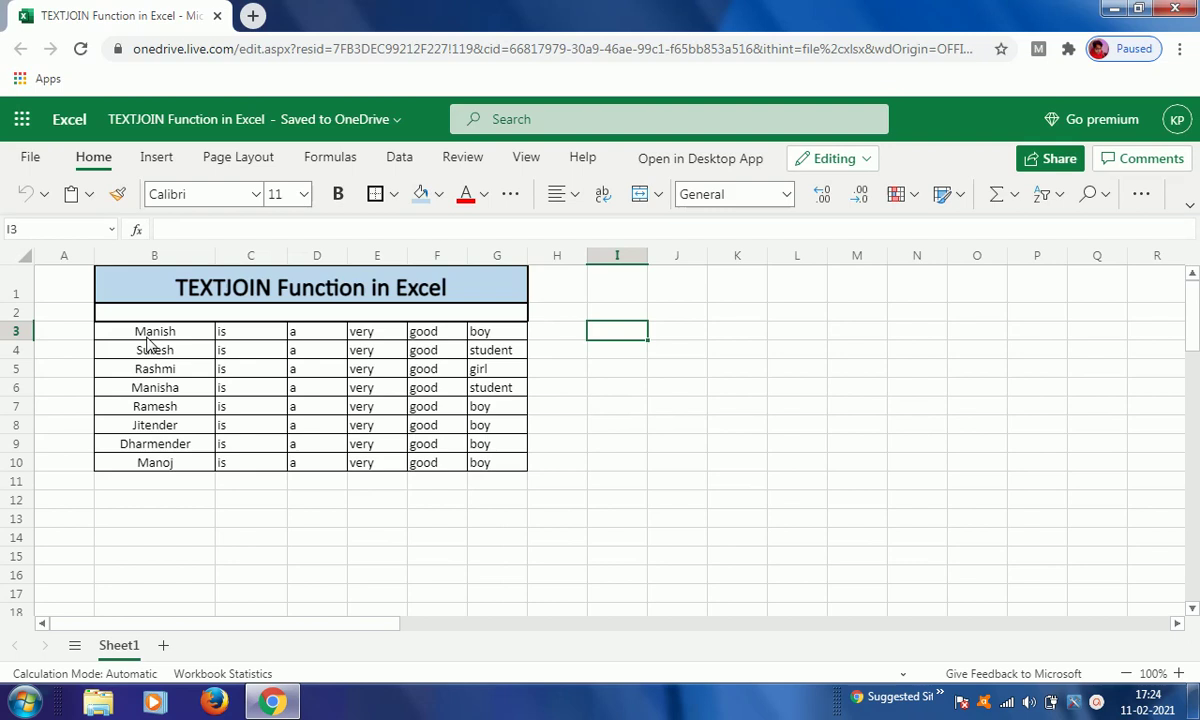
key("Left")
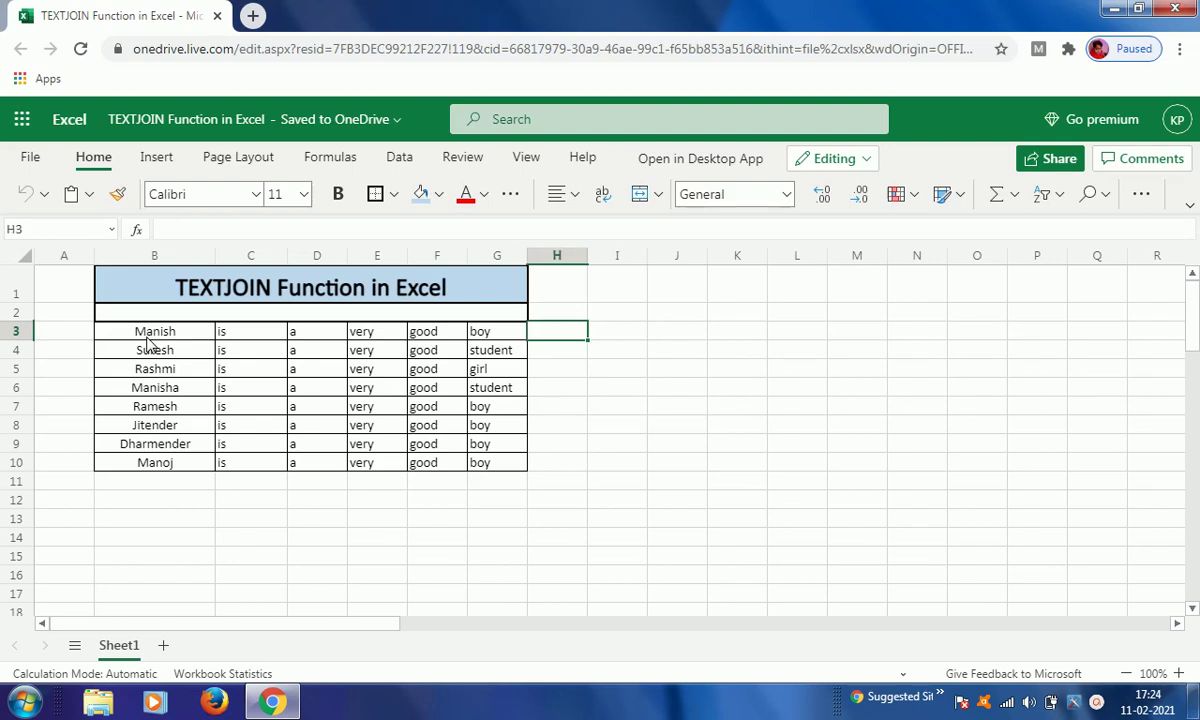
key("Left")
key("Left")
key("Left")
key("Left")
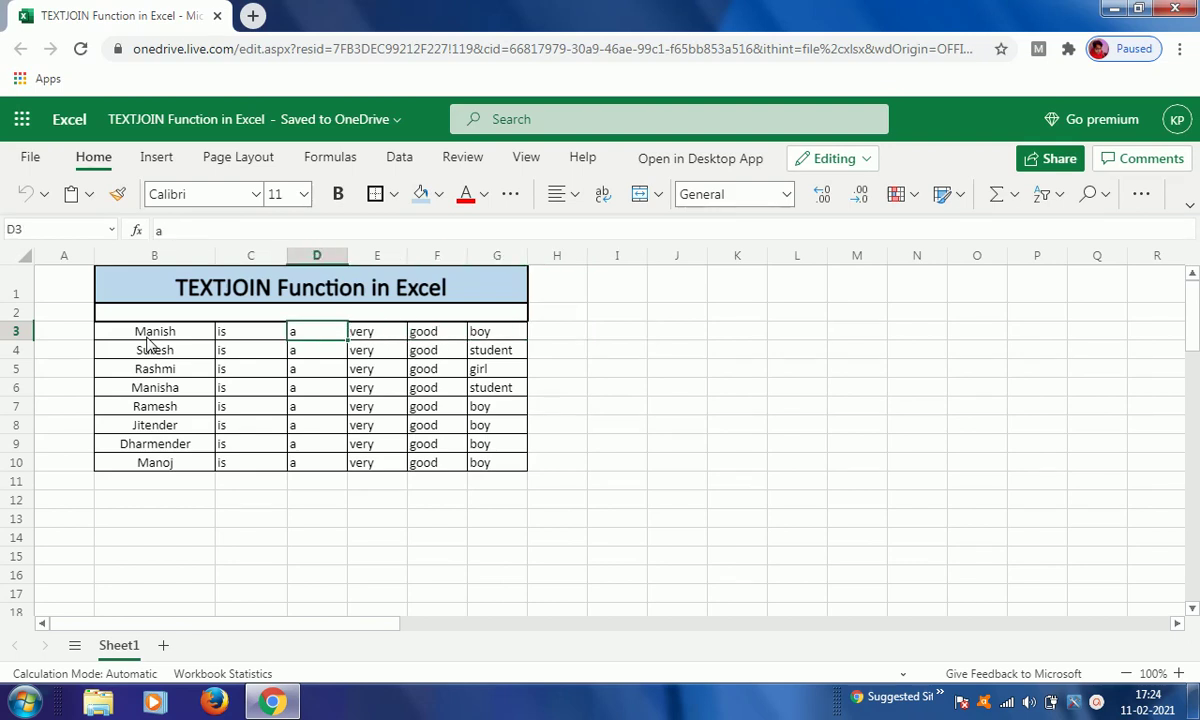
key("Left")
key("Left")
key("Right")
key("Right")
key("Right")
key("Right")
key("Right")
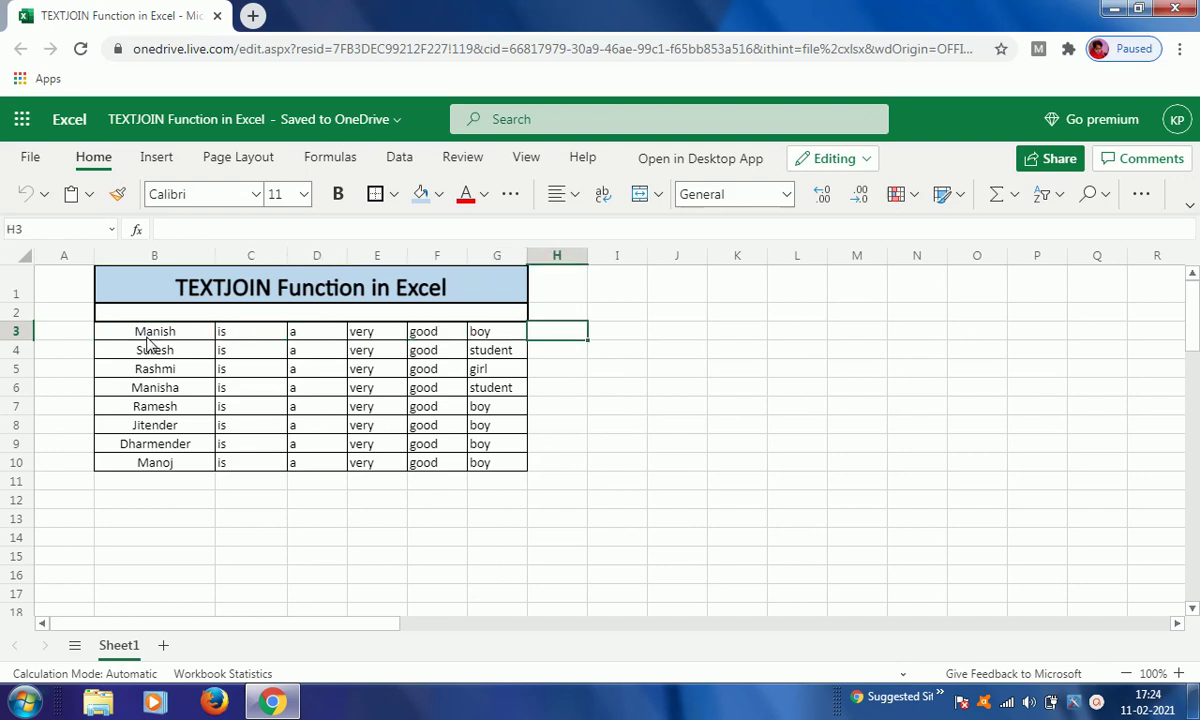
key("Right")
key("Left")
key("Left")
key("Left")
key("Left")
key("Left")
key("Left")
key("Left")
key("Left")
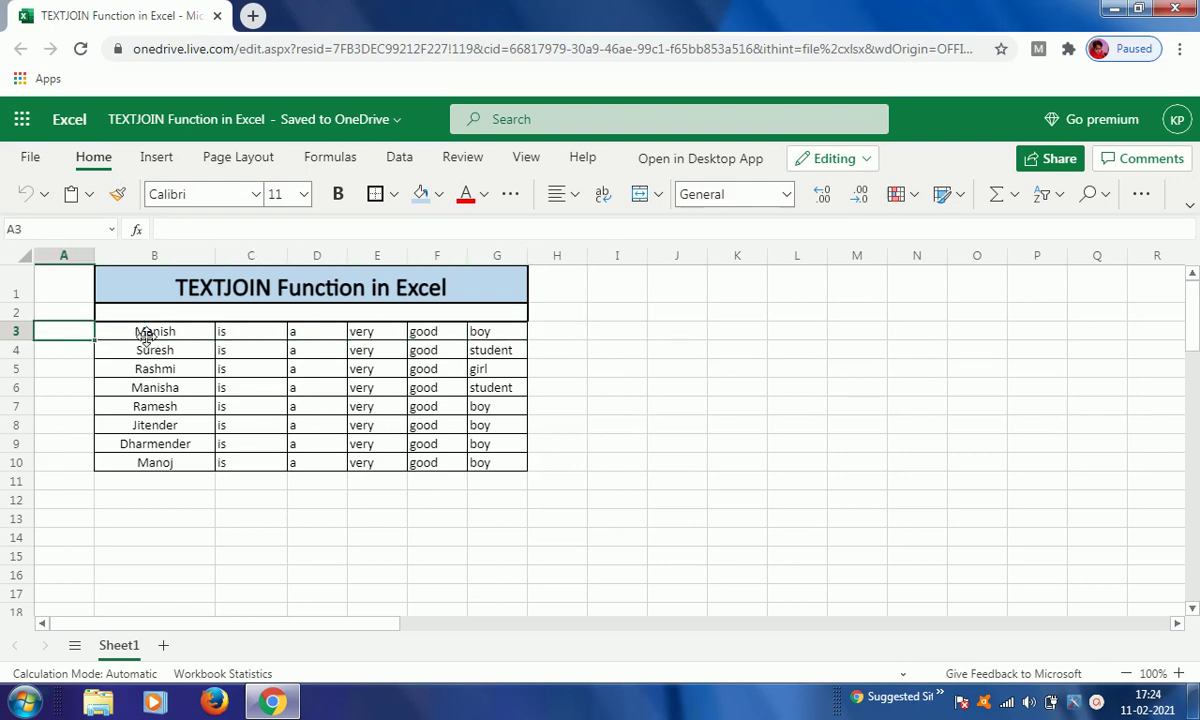
key("Right")
key("Right")
key("Right")
key("Right")
key("Right")
key("Right")
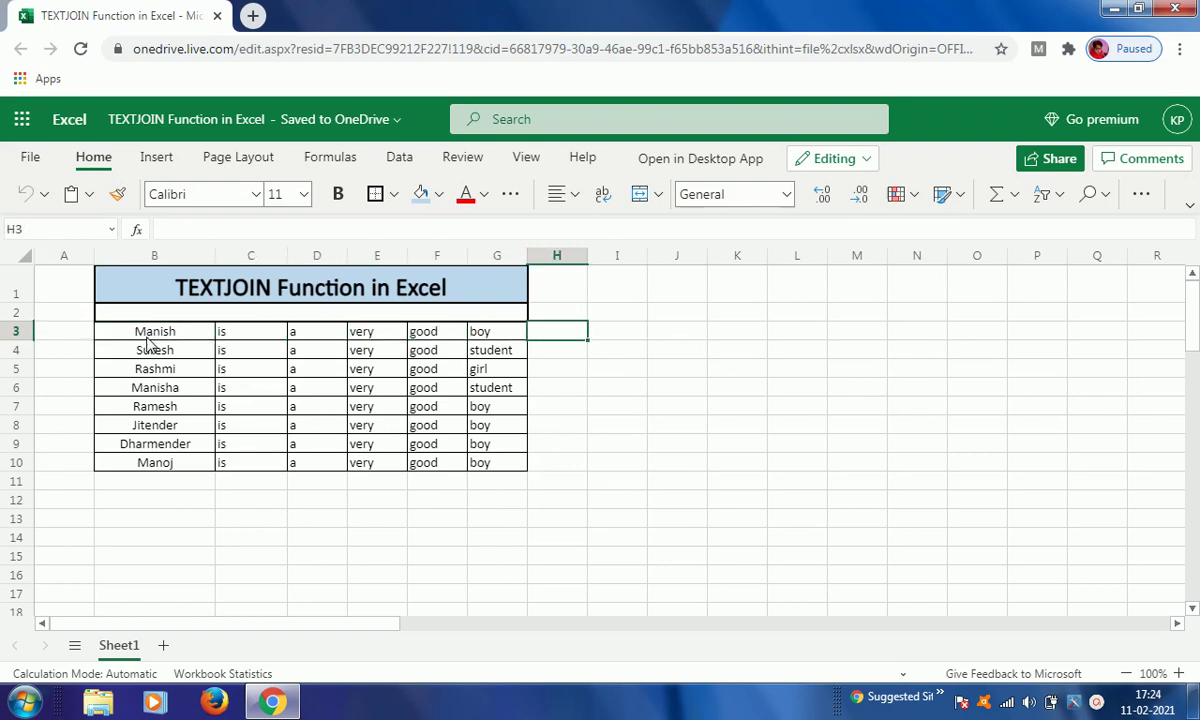
Enter =CONCAT(B3:G3) in H3 to join row 3's words.
type("=c")
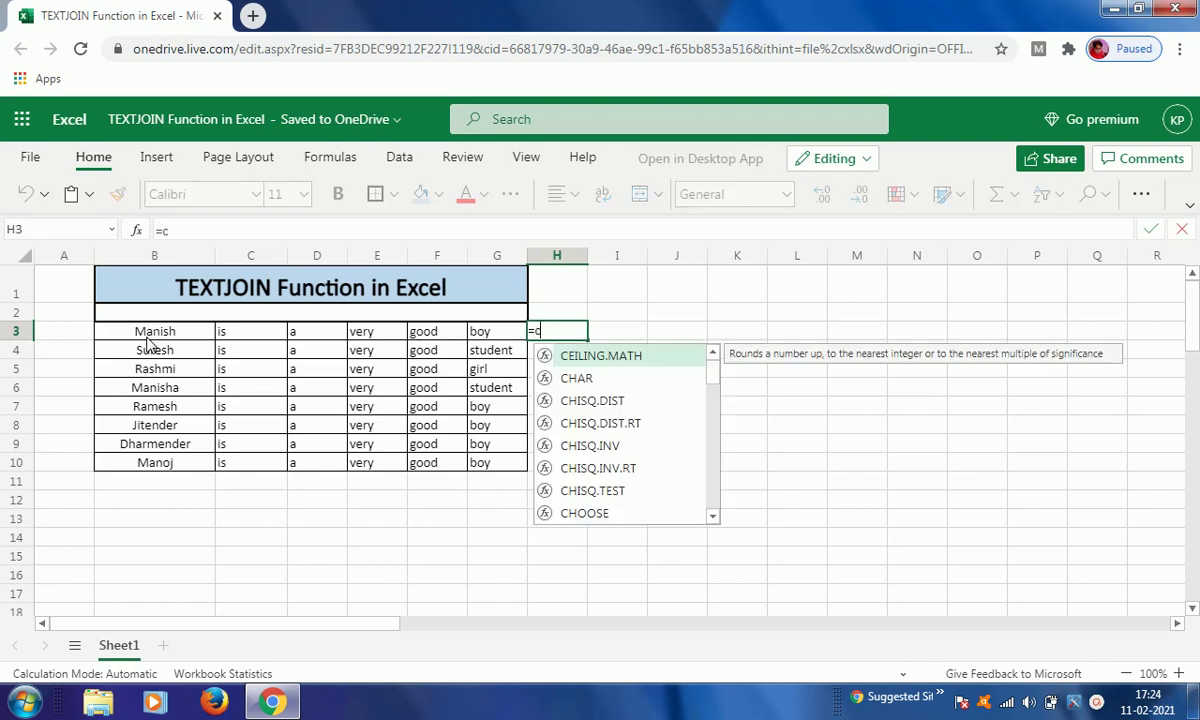
type("on")
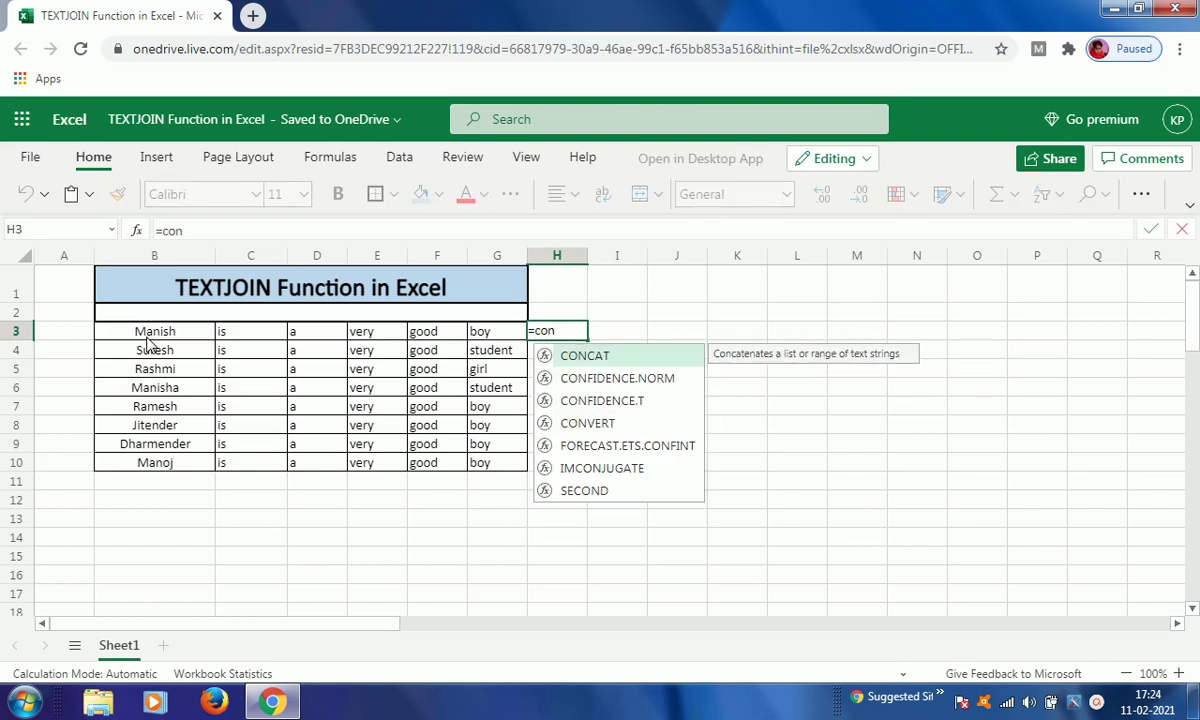
key("Tab")
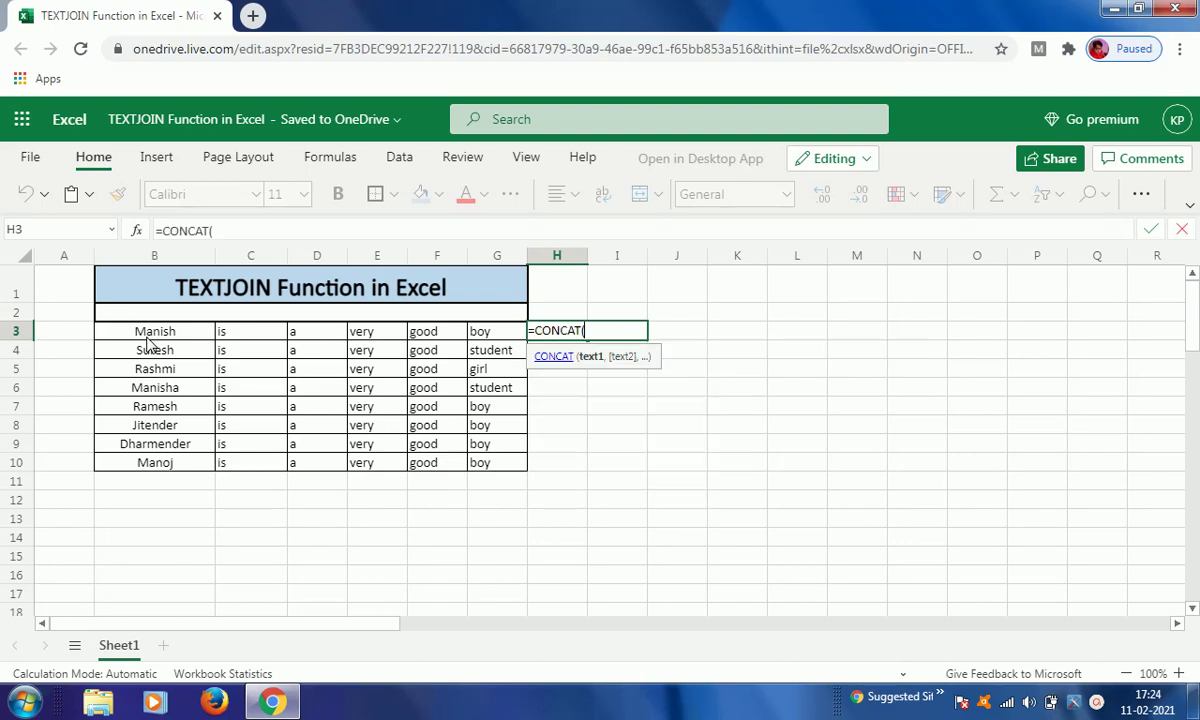
key("Left")
key("Left")
key("Left")
key("Left")
key("Left")
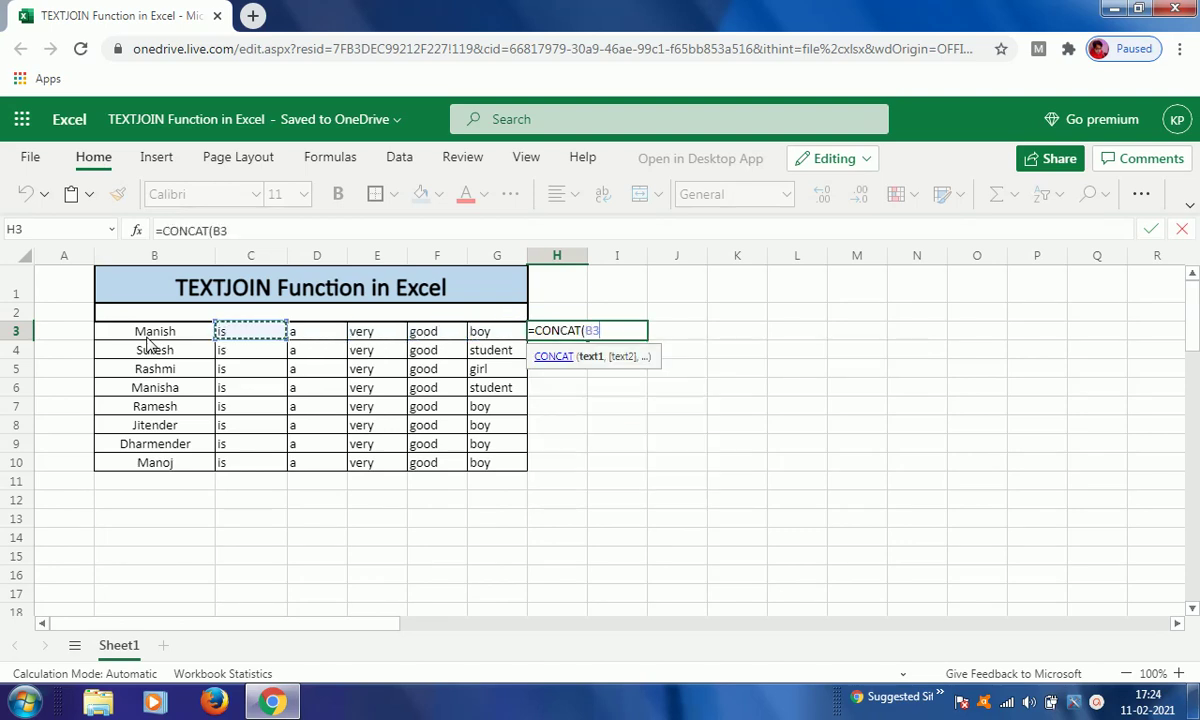
key("Left")
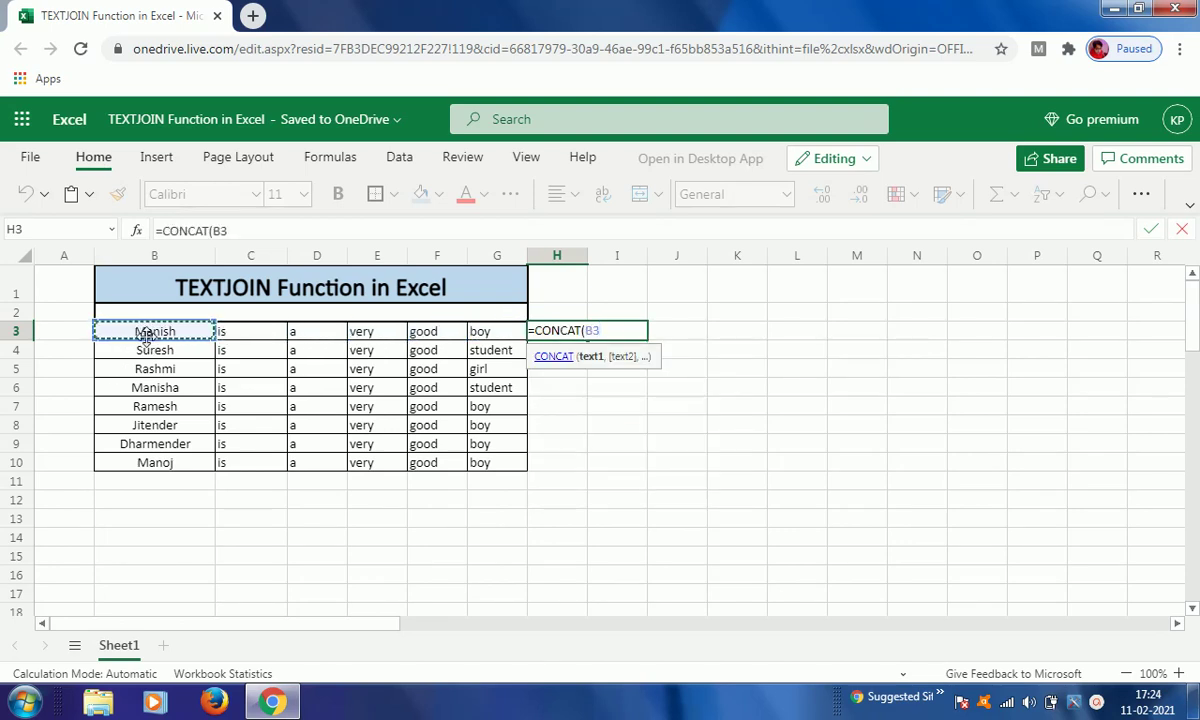
key("ctrl+shift+Right")
key("Return")
key("Up")
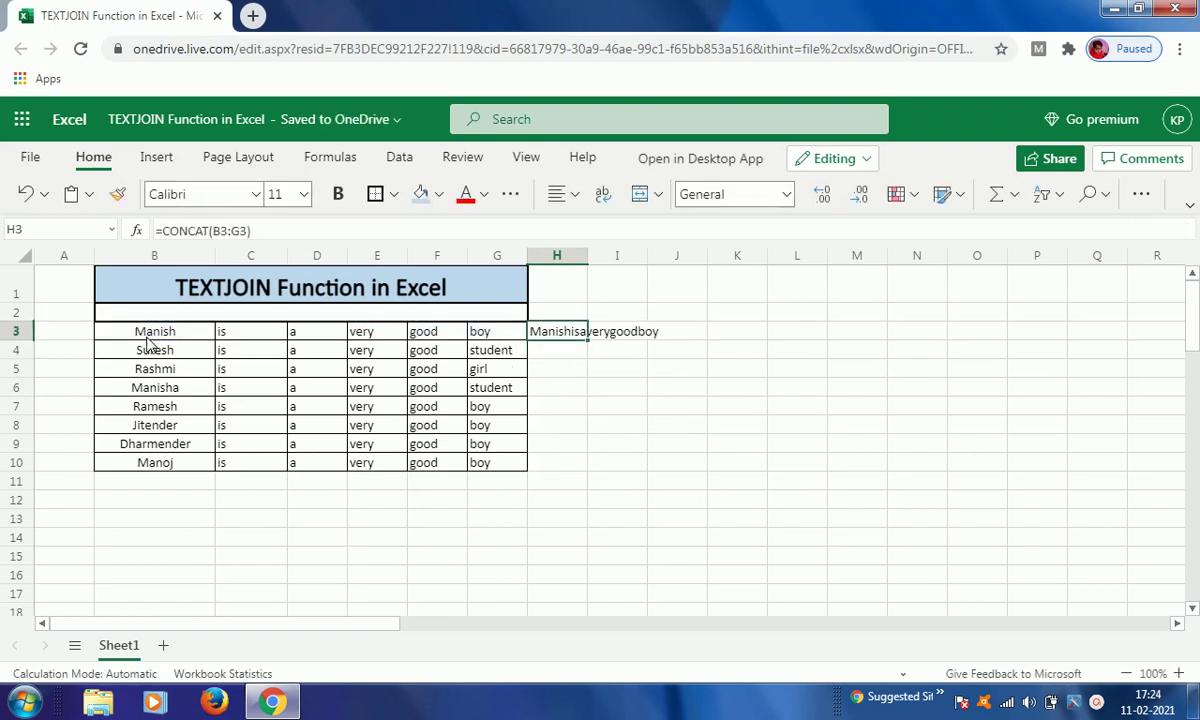
Copy the H3 CONCAT formula down through H10.
key("ctrl+c")
key("shift+Down")
key("shift+Down")
key("shift+Down")
key("shift+Down")
key("shift+Down")
key("shift+Down")
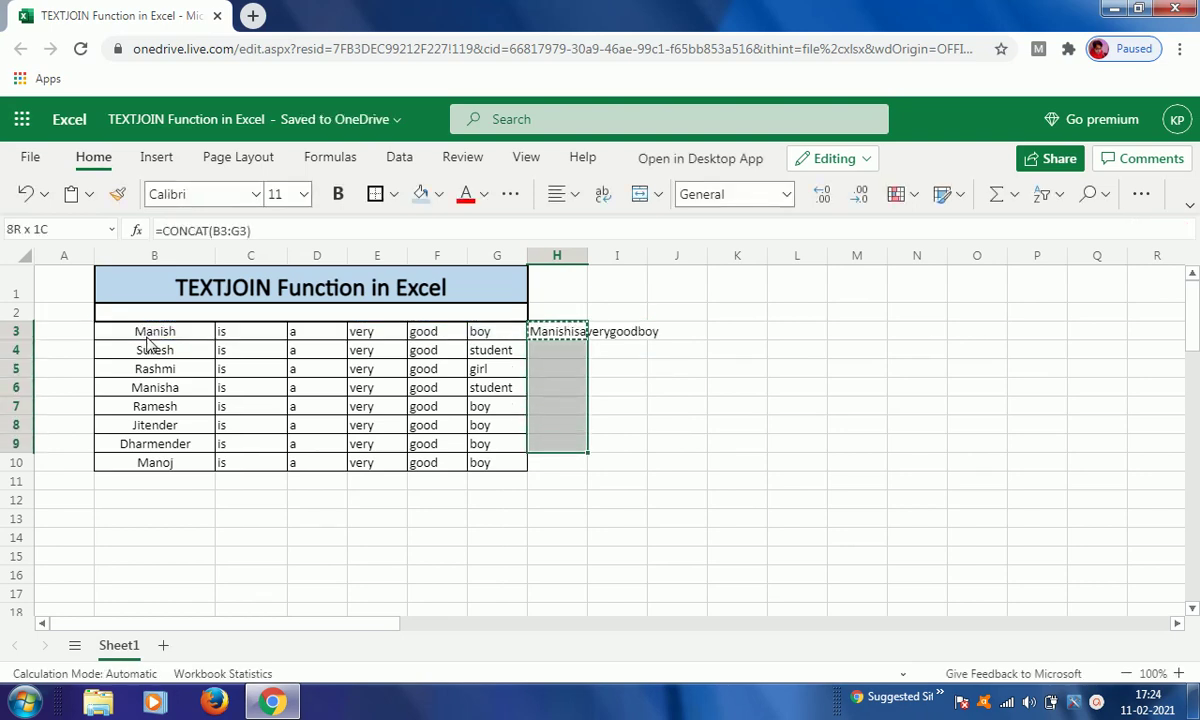
key("ctrl+v")
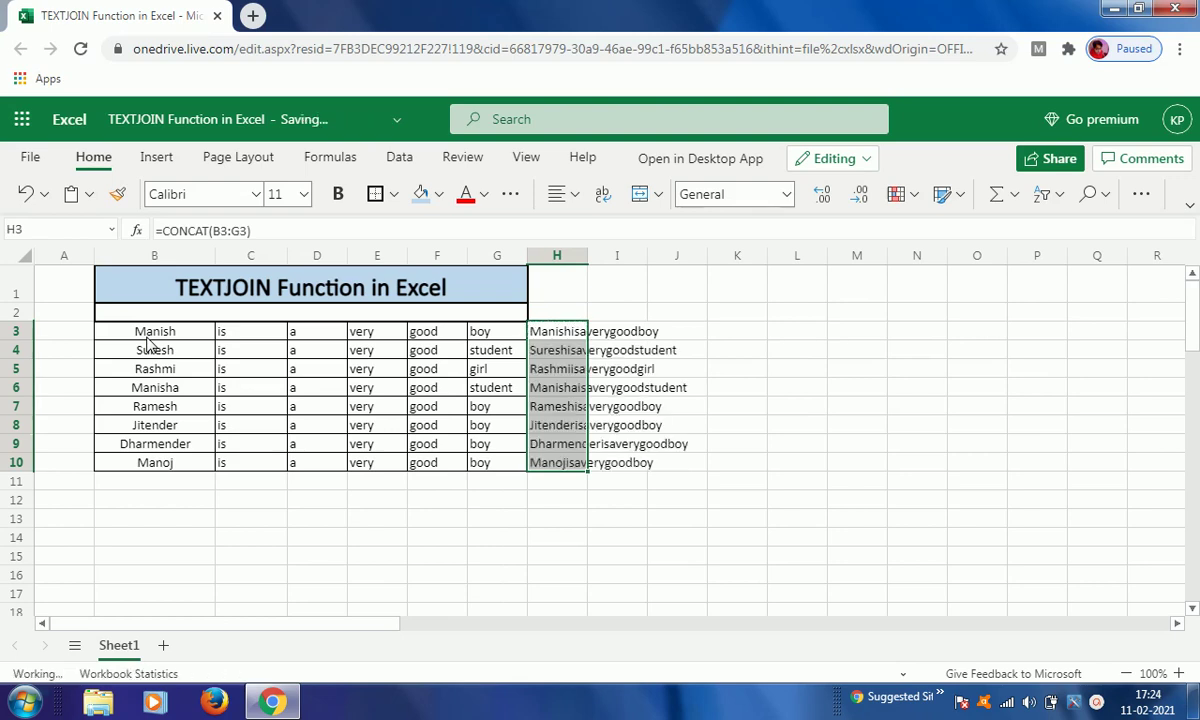
key("Down")
Check the copied CONCAT results down column H.
key("Up")
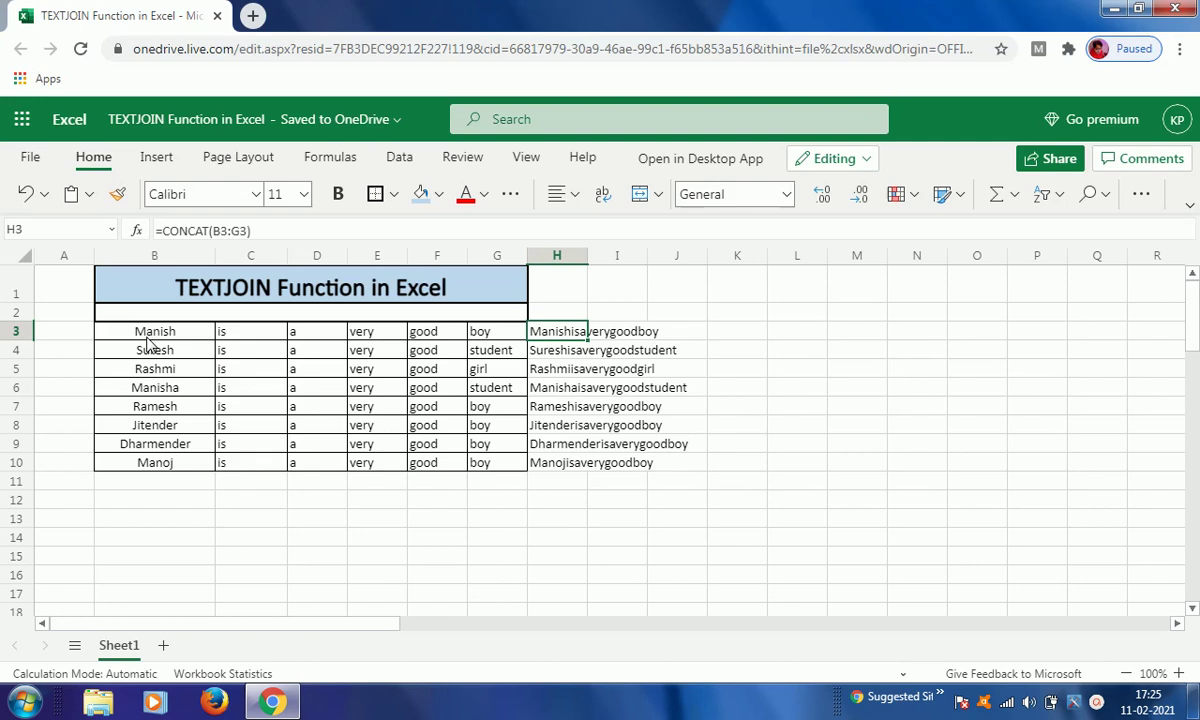
key("Down")
key("Up")
key("Right")
key("Right")
key("Left")
key("Left")
key("Down")
key("Down")
key("Down")
key("Down")
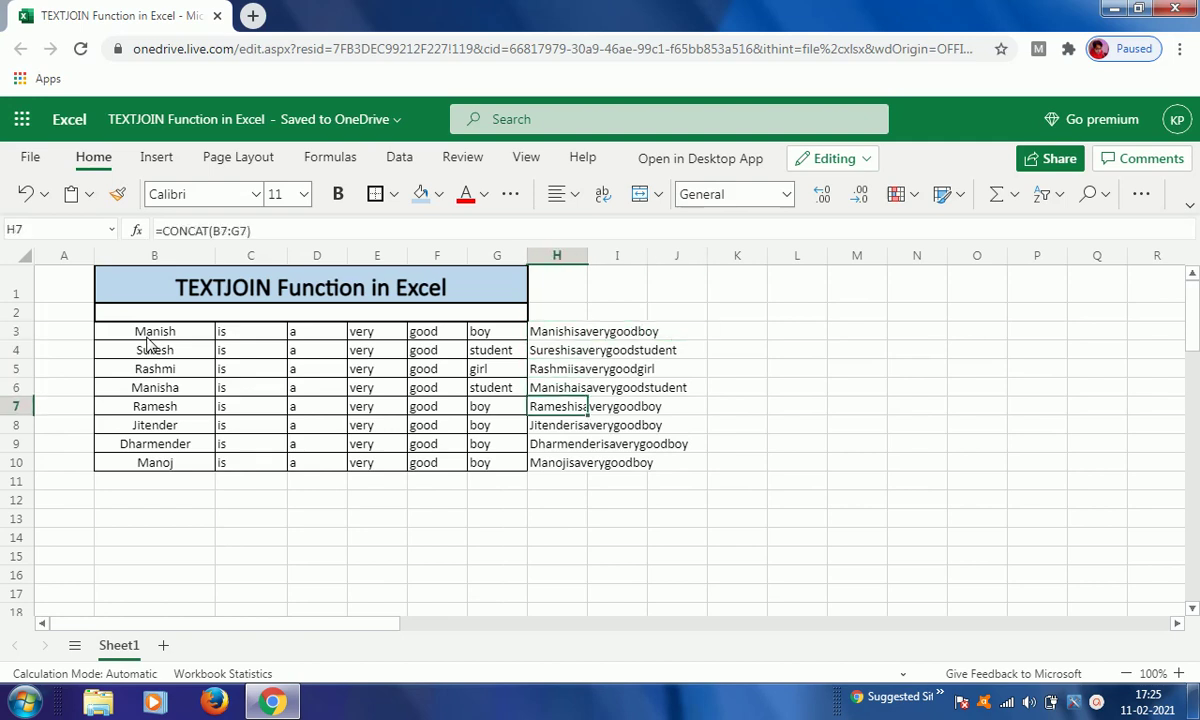
key("Down")
key("Down")
key("Up")
key("Up")
key("Up")
key("Up")
key("Up")
key("Up")
key("Up")
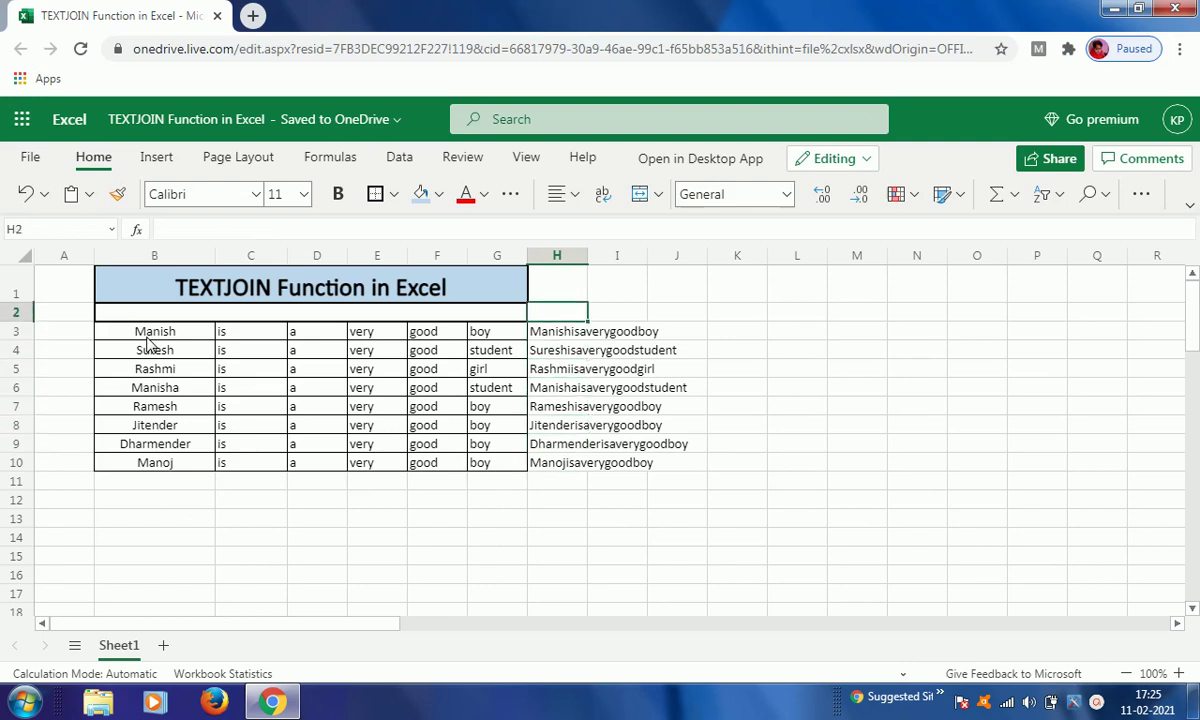
key("Up")
key("Down")
key("Down")
Review the words in rows 3 to 5, then select the old results in H3:H10.
key("Left")
key("Left")
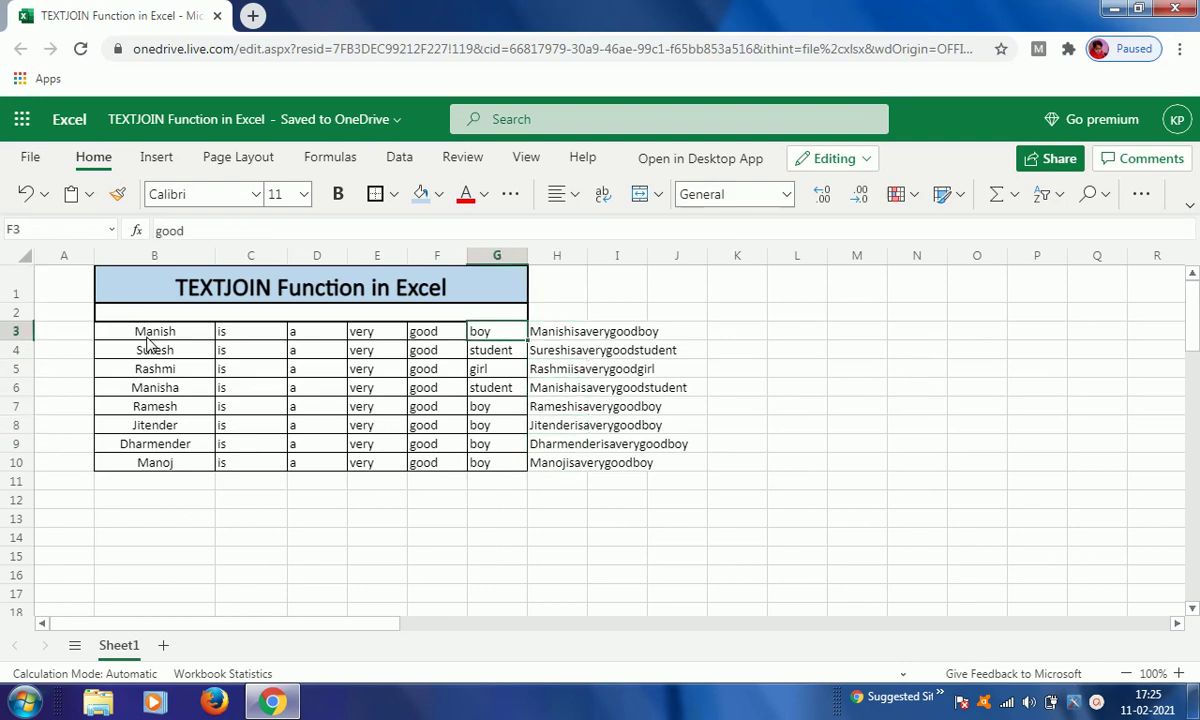
key("Left")
key("Left")
key("Left")
key("Left")
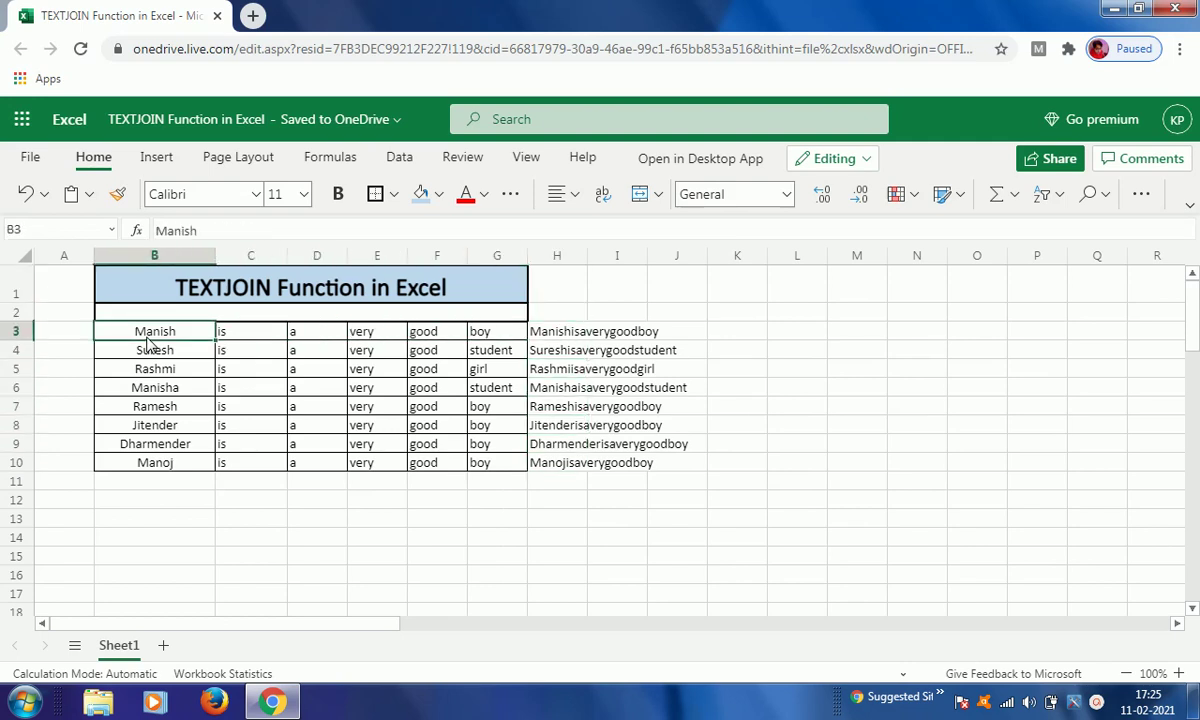
key("Right")
key("Right")
key("Right")
key("Right")
key("Down")
key("Left")
key("Left")
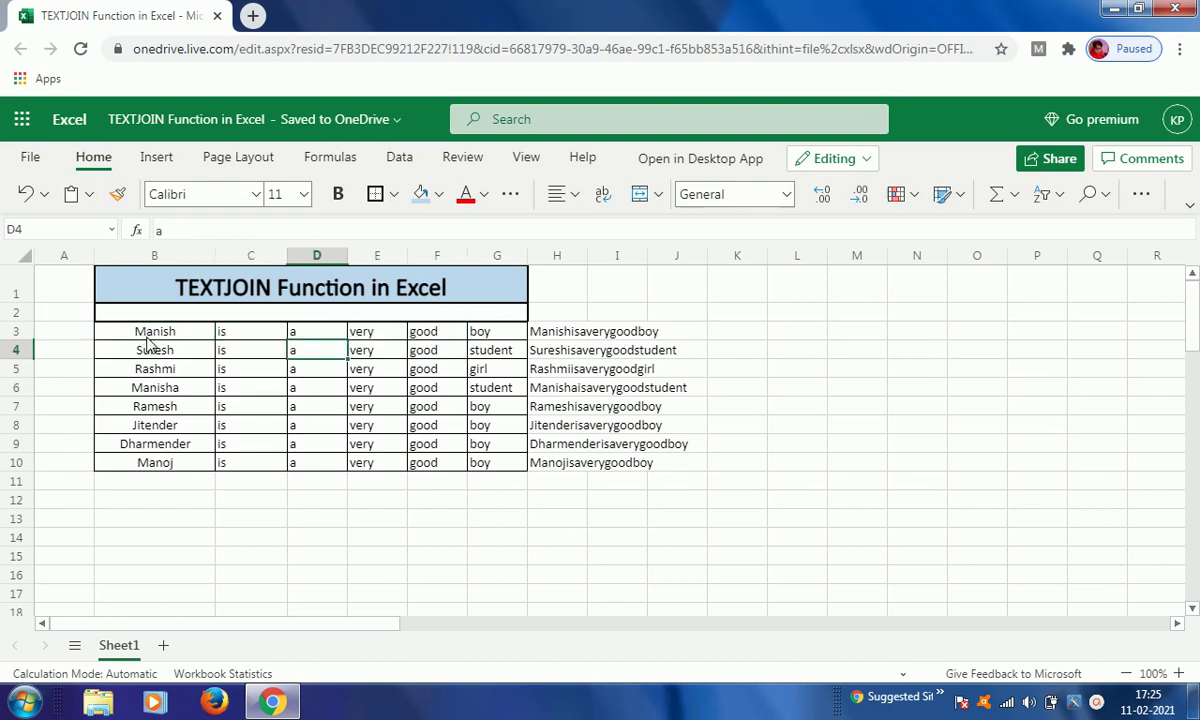
key("Right")
key("Right")
key("Down")
key("Left")
key("Left")
key("Left")
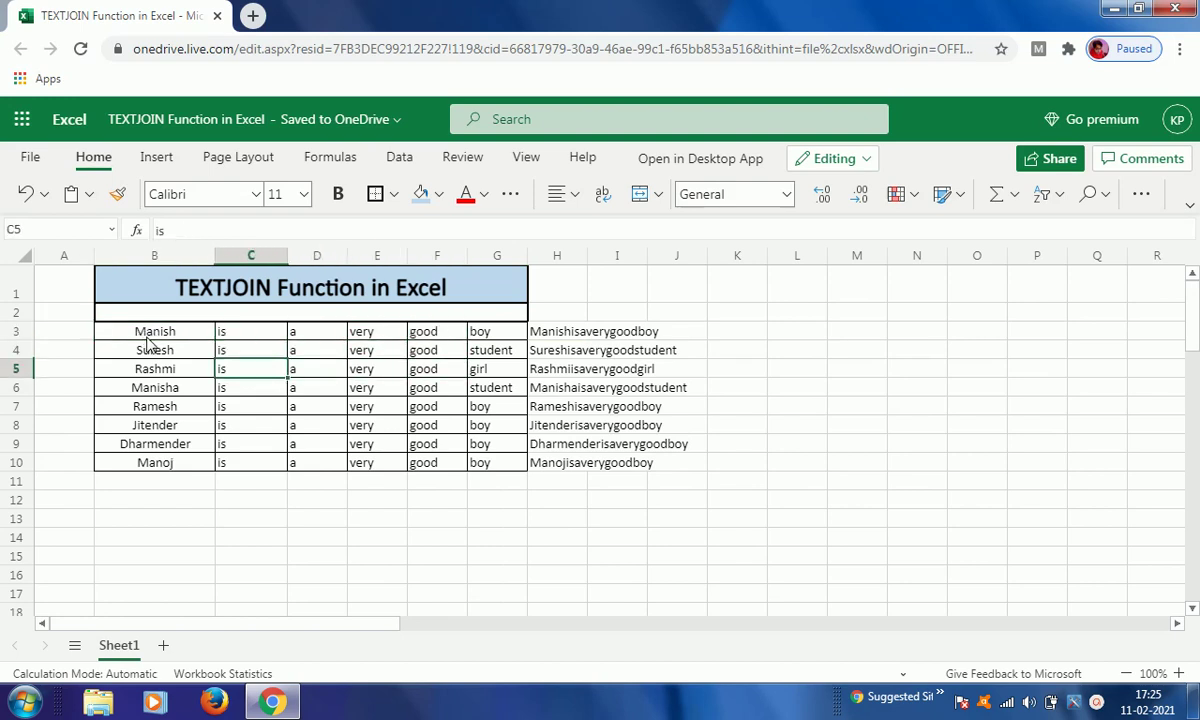
key("Right")
key("Right")
key("Right")
key("Right")
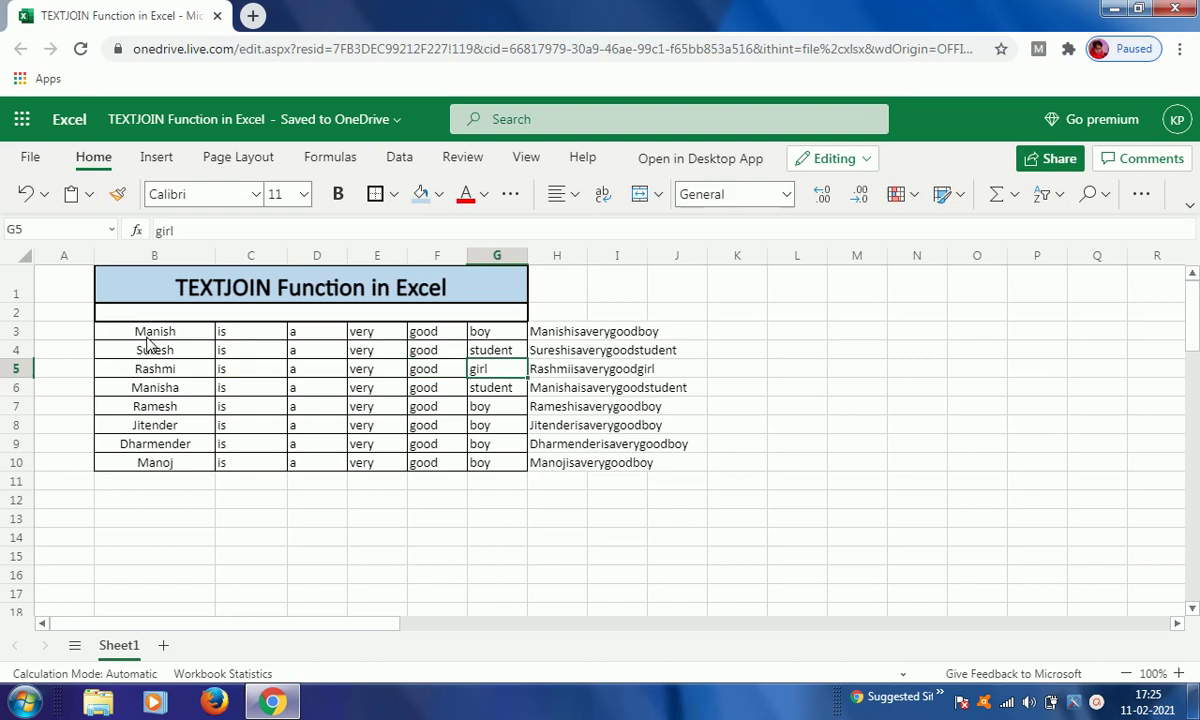
key("Up")
key("Up")
key("Left")
key("Left")
key("Left")
key("Left")
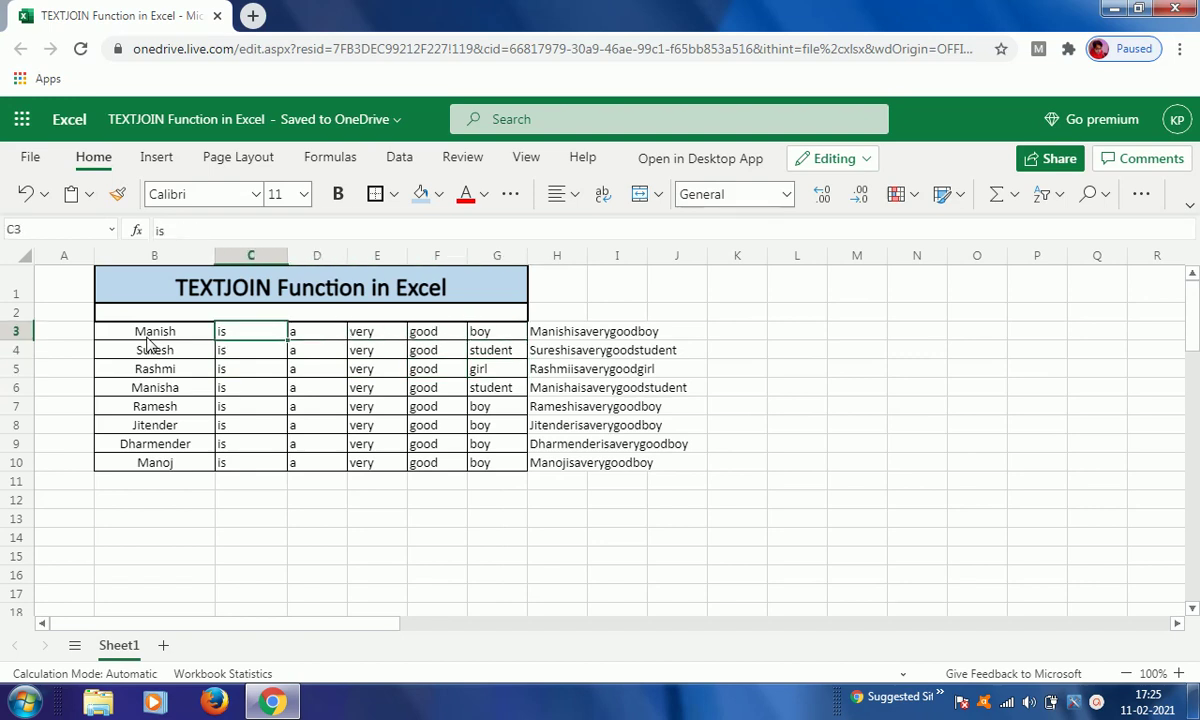
key("Right")
key("Right")
key("Right")
key("Right")
key("Right")
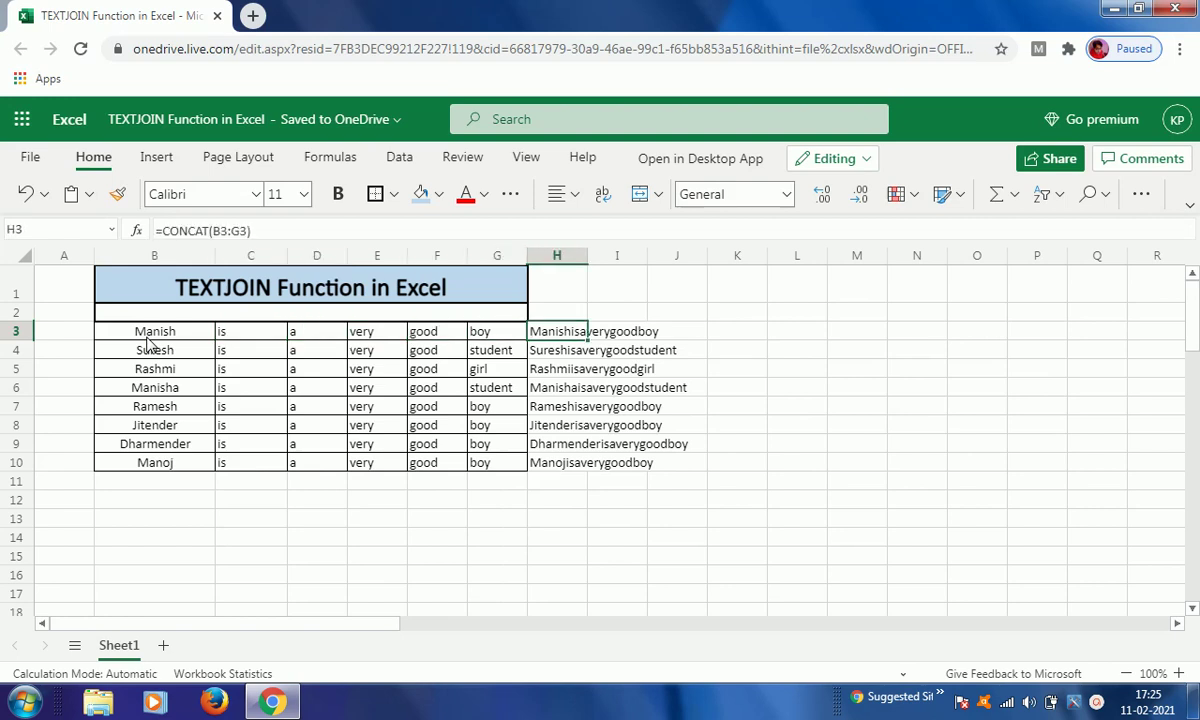
key("shift+Down")
key("shift+Down")
key("shift+Down")
Delete the old CONCAT results from H3:H10.
key("Delete")
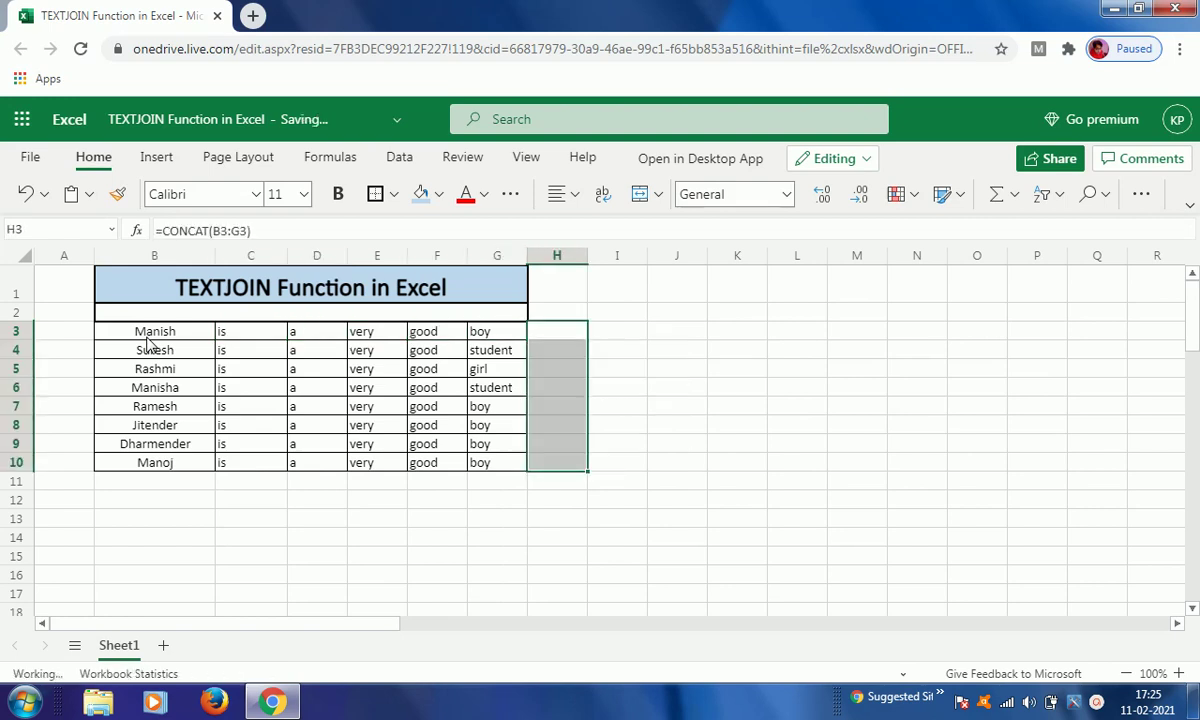
key("Down")
key("Up")
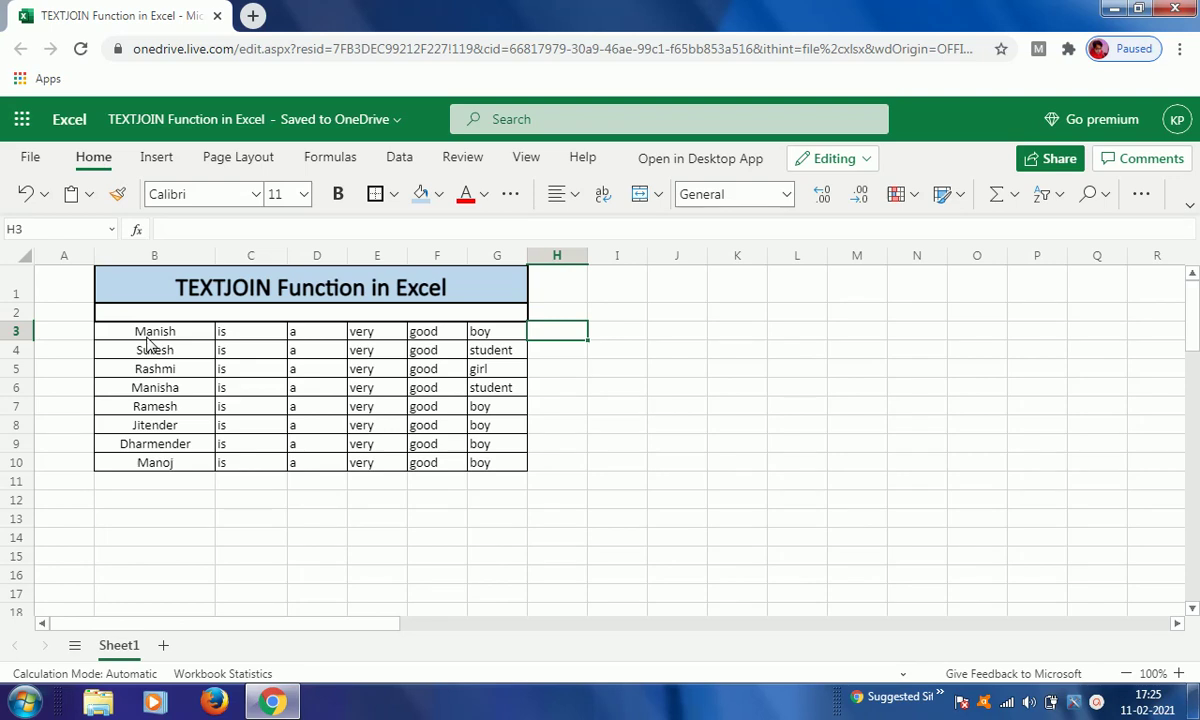
Enter =TEXTJOIN(" ",TRUE,B3:G3) in H3 so it reads 'Manish is a very good boy'.
type("=")
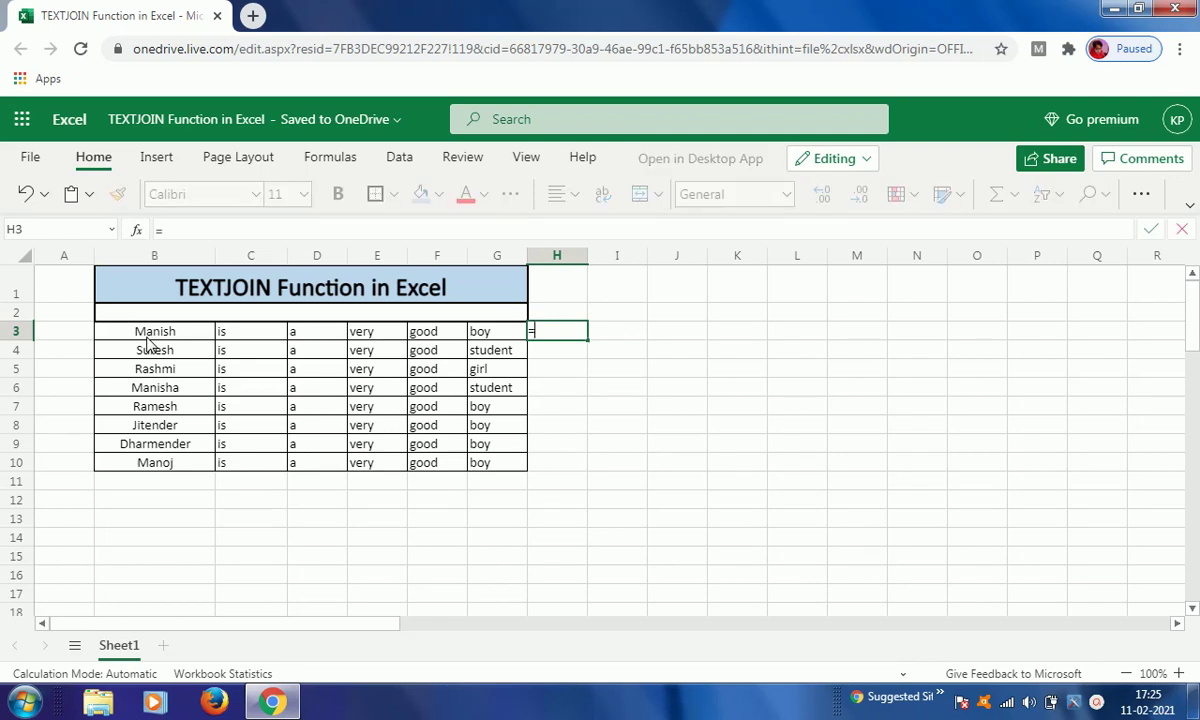
type("te")
key("Down")
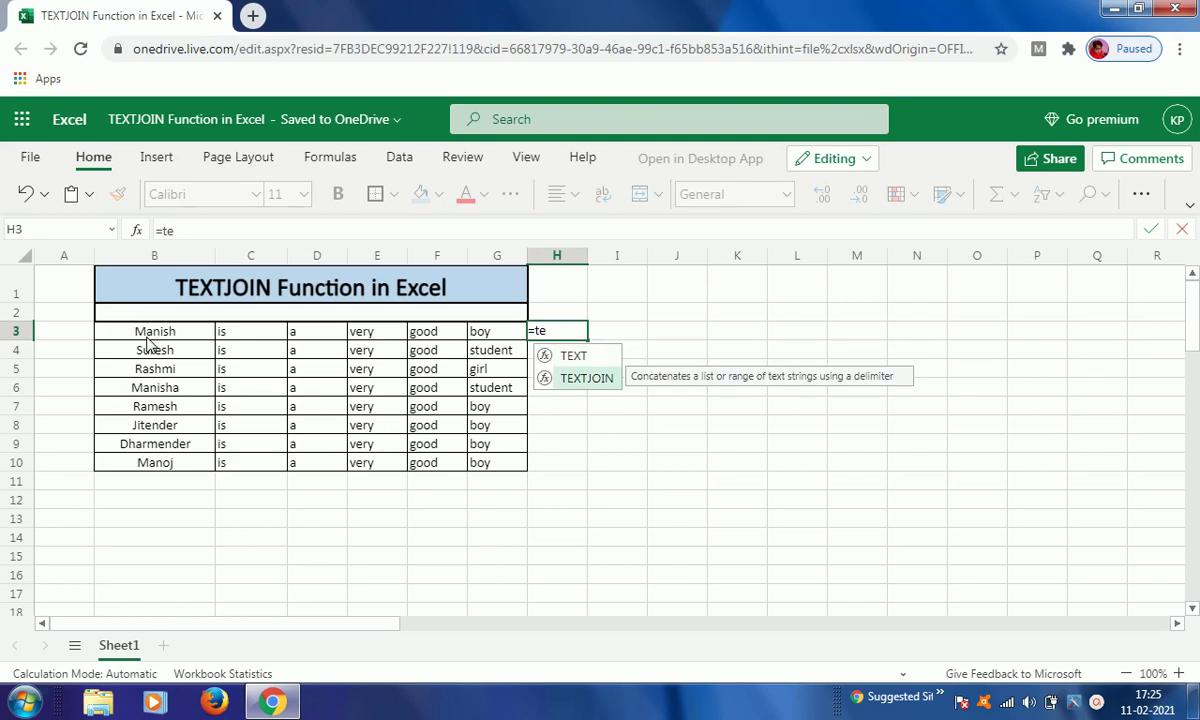
key("Tab")
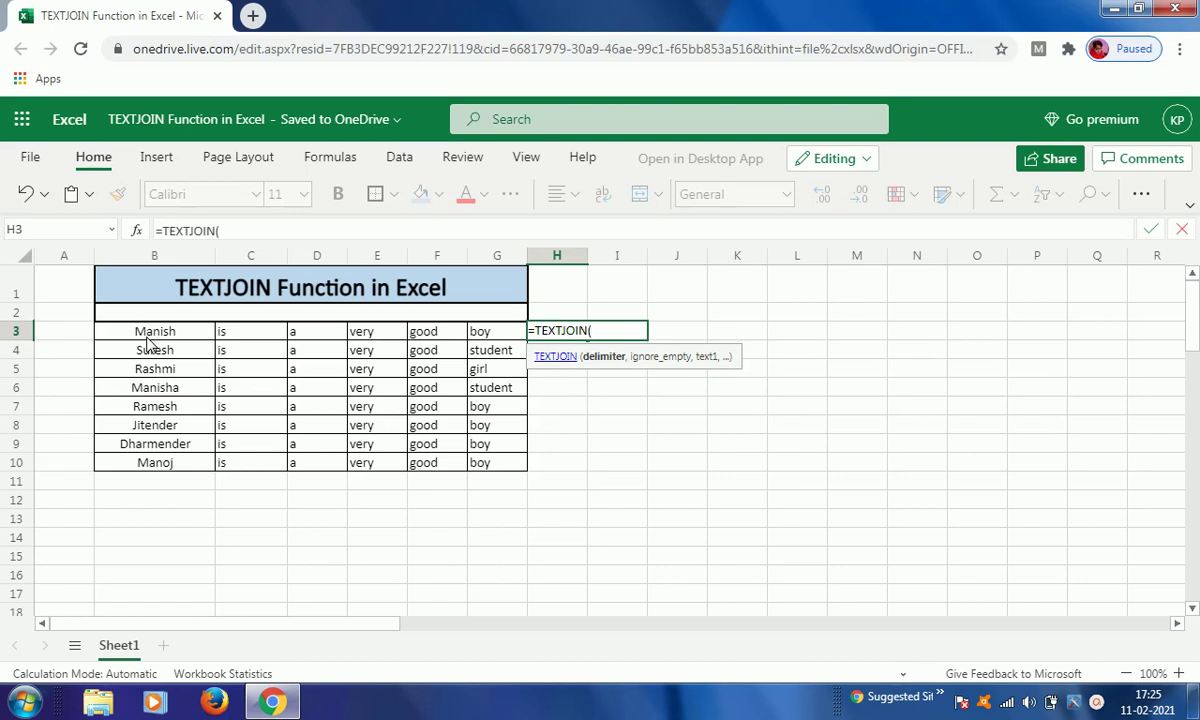
type("\"")
type(" \"")
type(",")
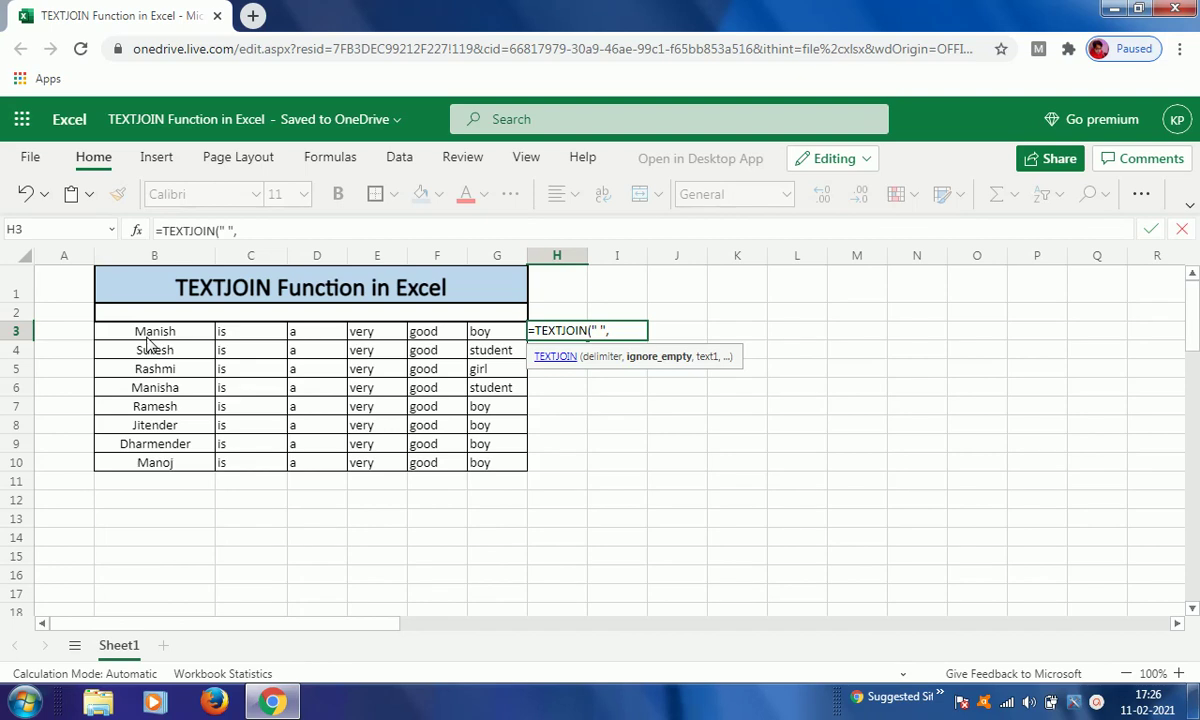
type("t")
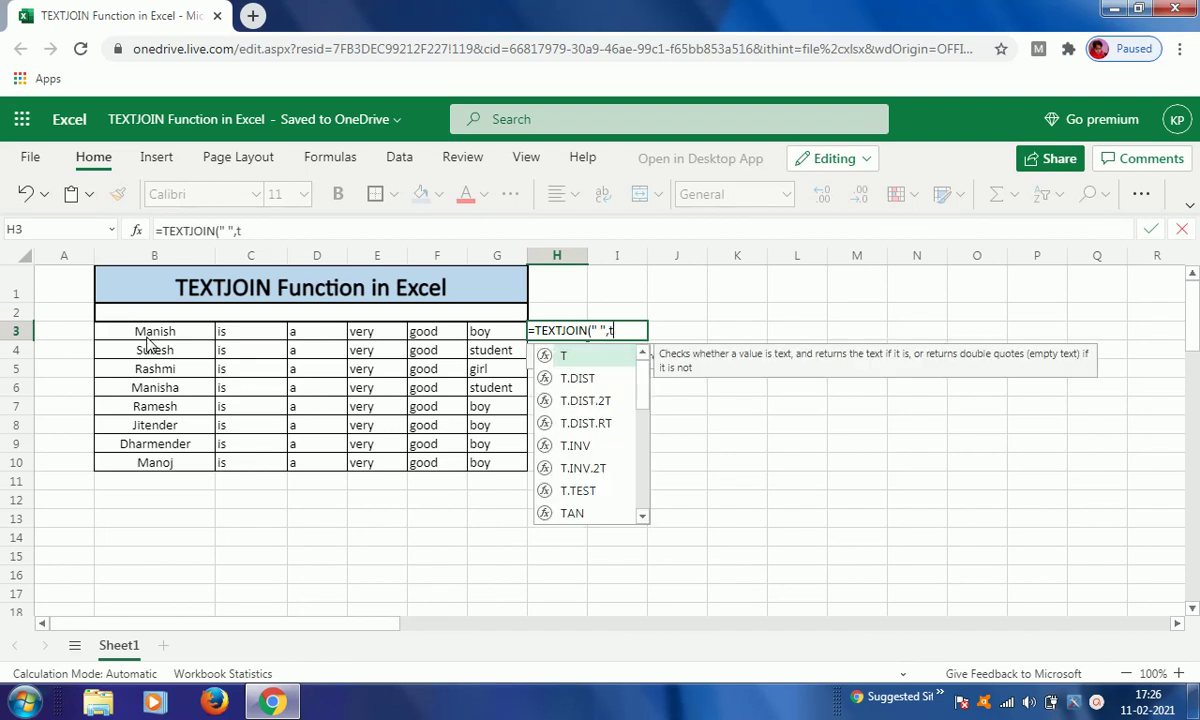
type("ru")
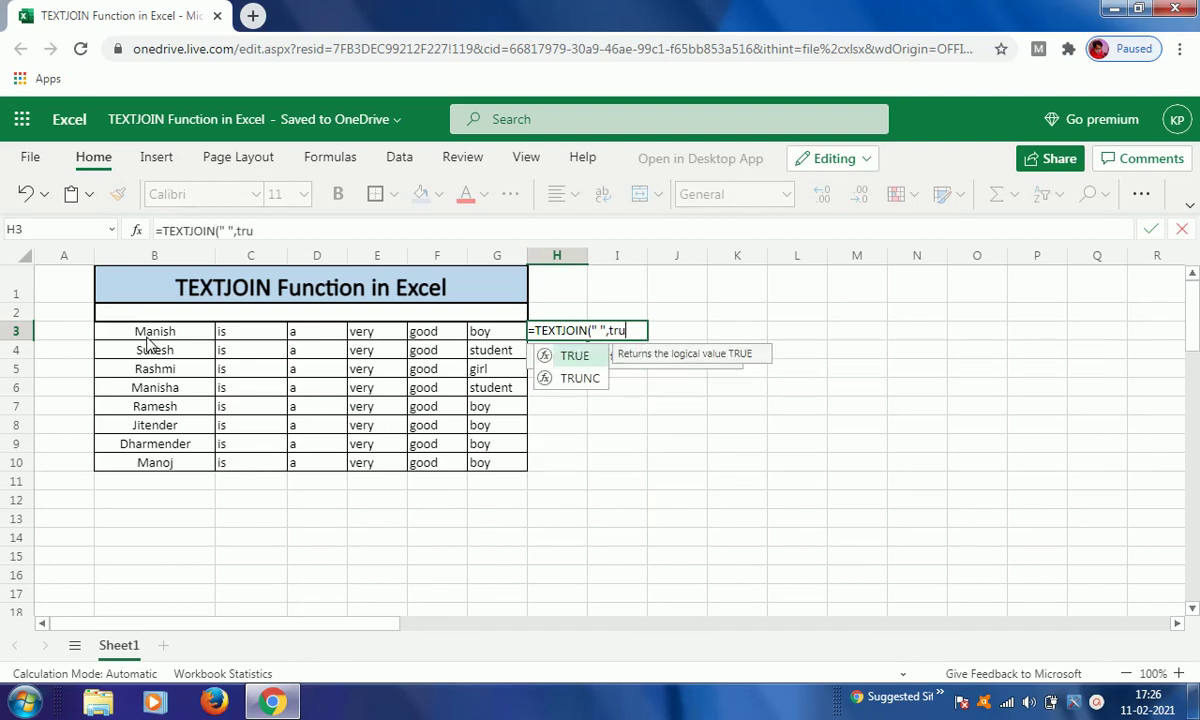
type("e")
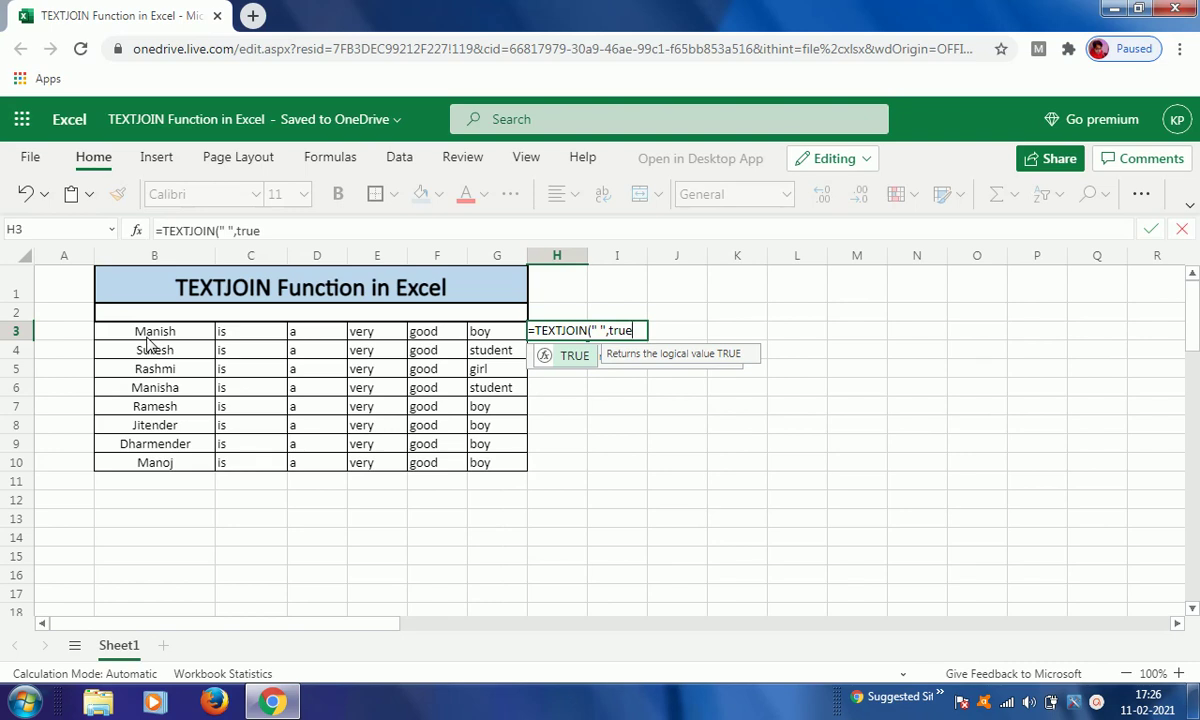
type(",")
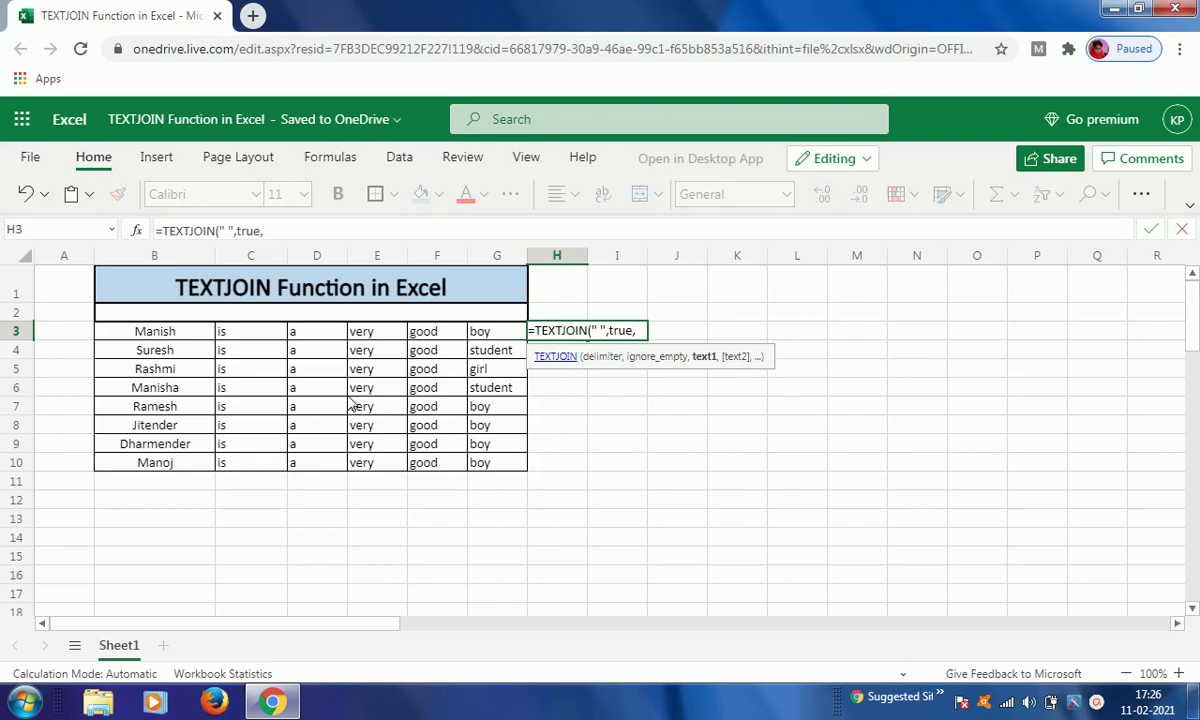
left_click(141, 333)
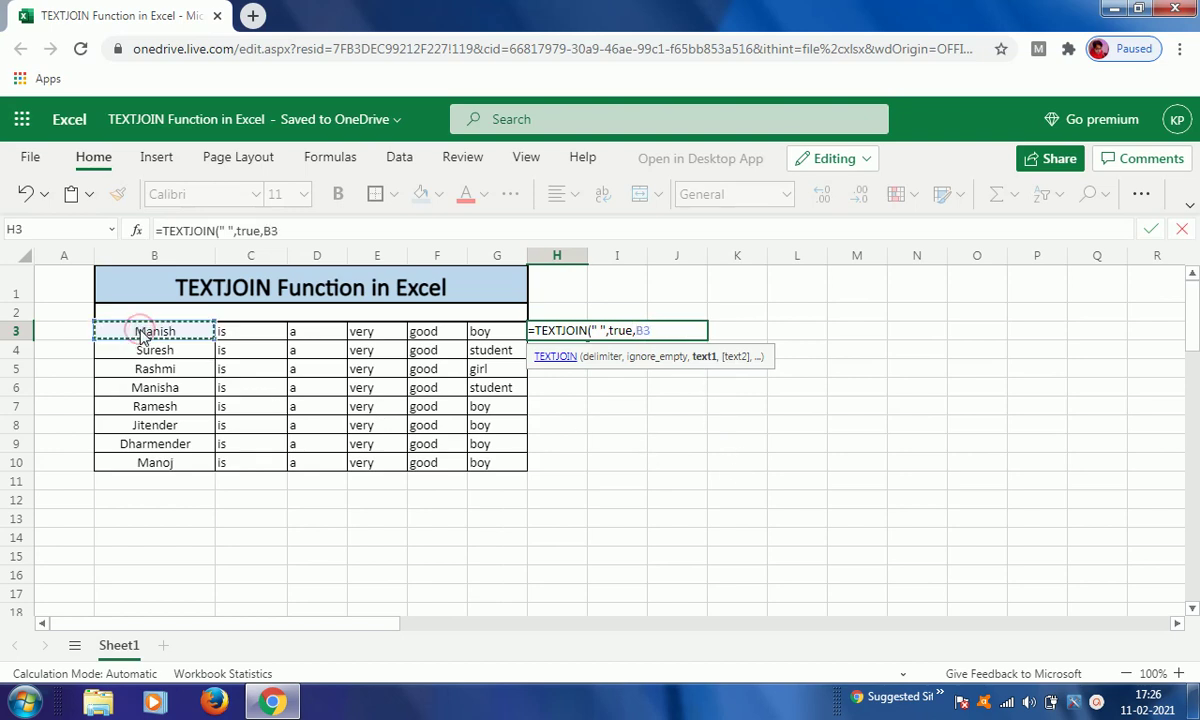
key("shift+Right")
key("shift+Right")
key("shift+Right")
key("shift+Right")
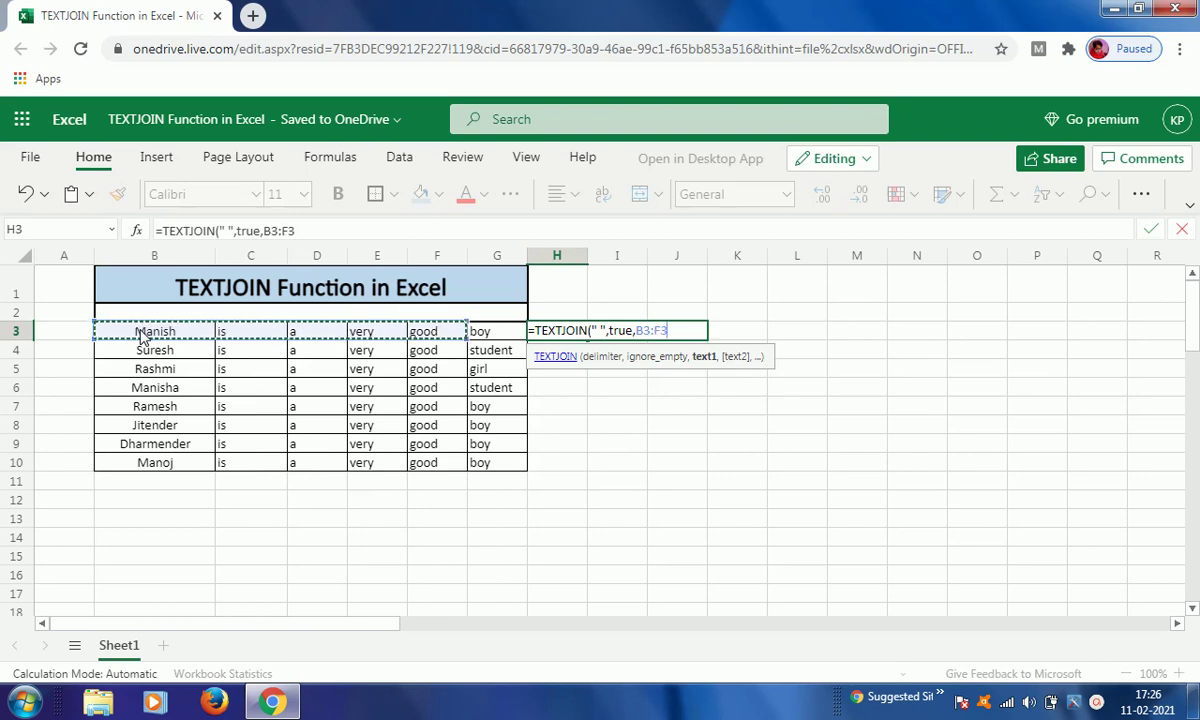
key("shift+Right")
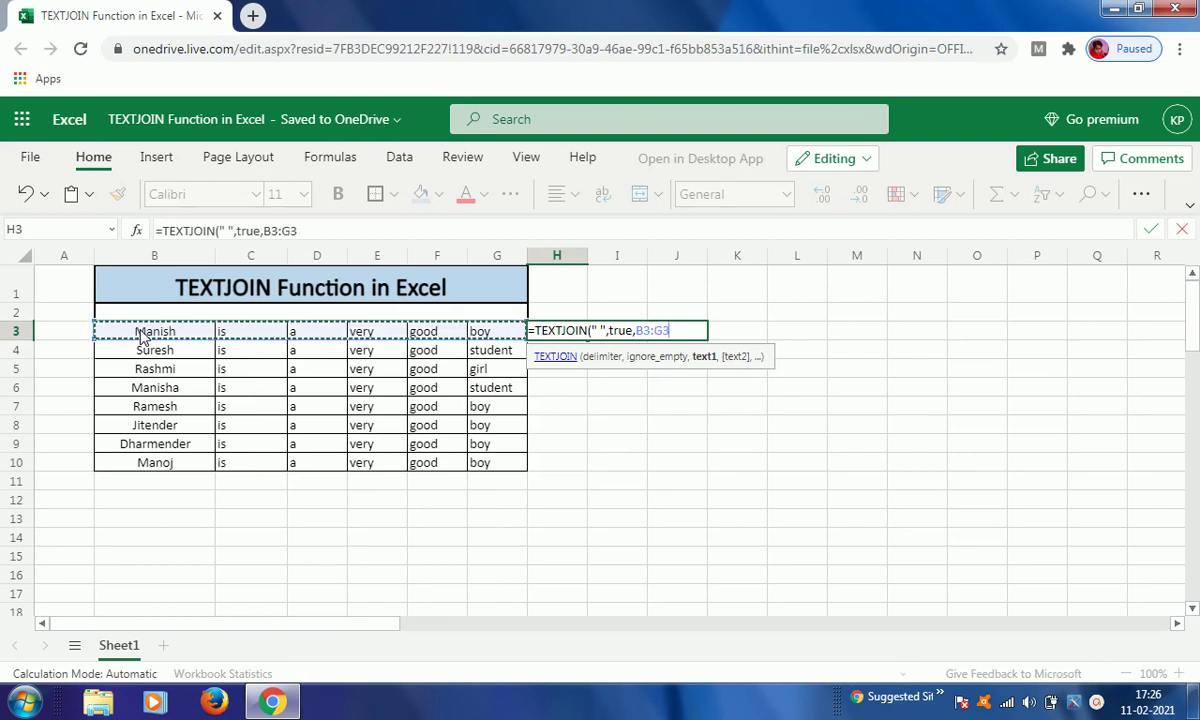
type(")")
key("Return")
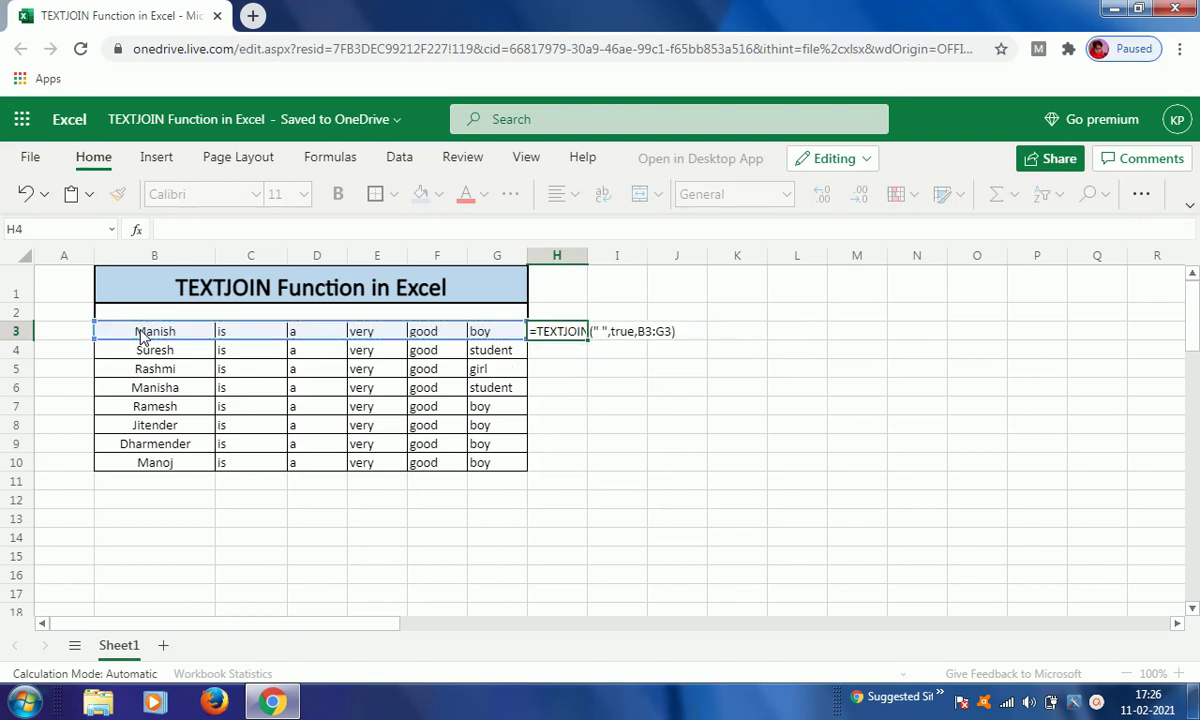
key("Up")
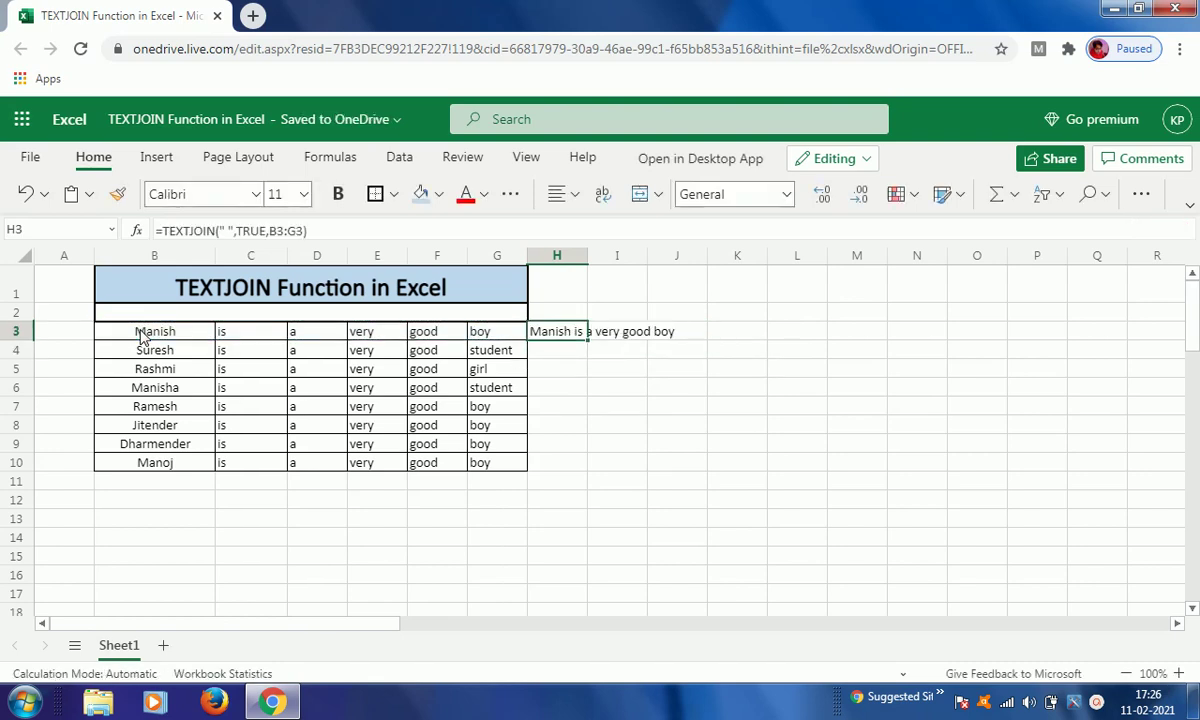
Copy the space-delimited TEXTJOIN formula from H3 into H4:H10.
key("Right")
key("Right")
key("Left")
key("Left")
key("ctrl+c")
key("shift+Down")
key("shift+Down")
key("shift+Down")
key("shift+Down")
key("shift+Down")
key("shift+Down")
key("shift+Down")
key("ctrl+v")
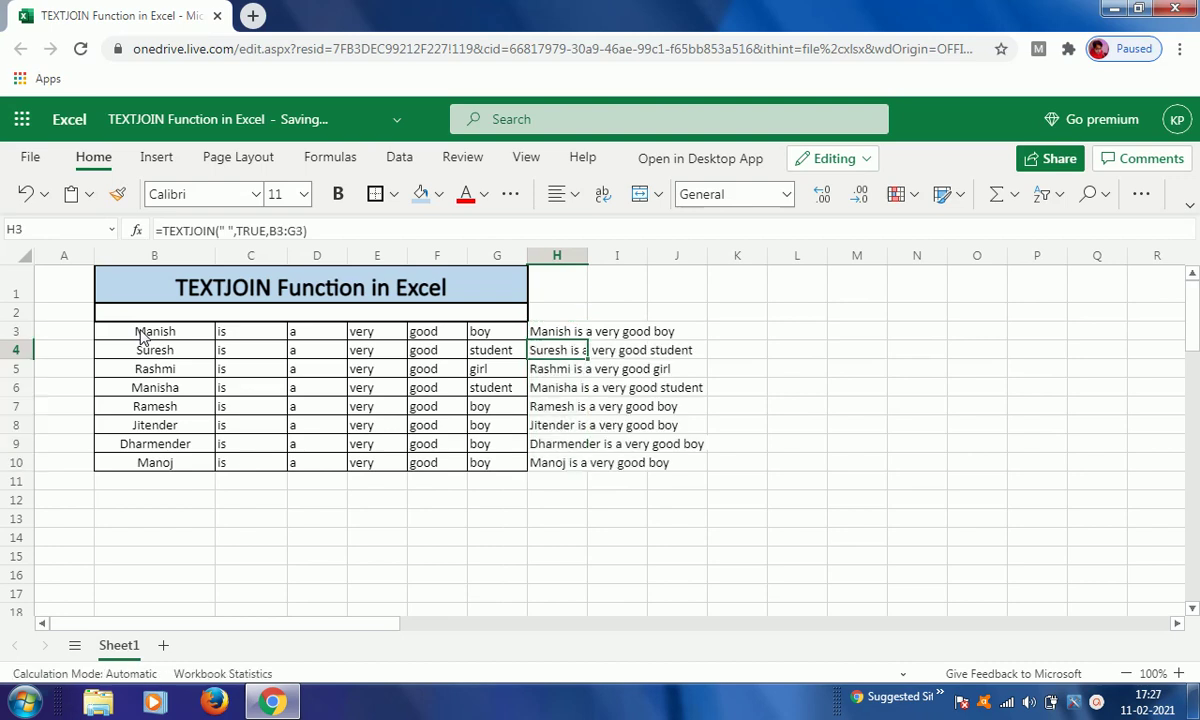
key("Left")
key("Left")
key("Left")
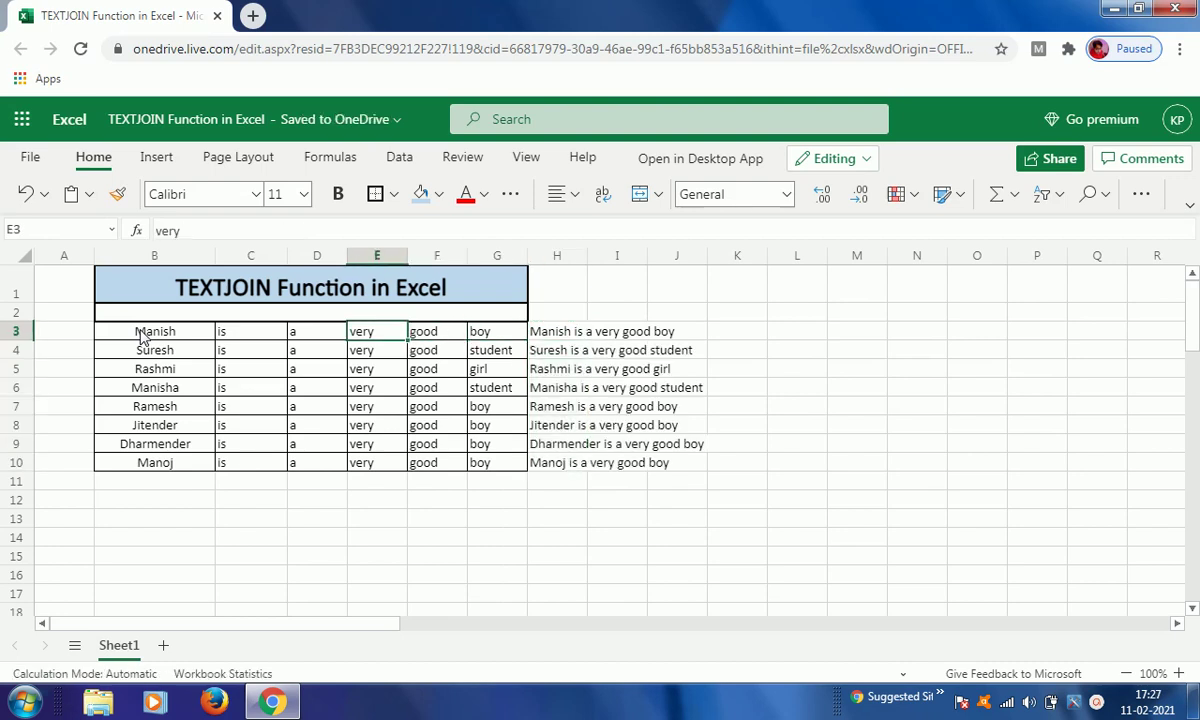
key("Left")
key("Left")
key("Left")
key("Right")
key("Right")
key("Right")
key("Right")
key("Right")
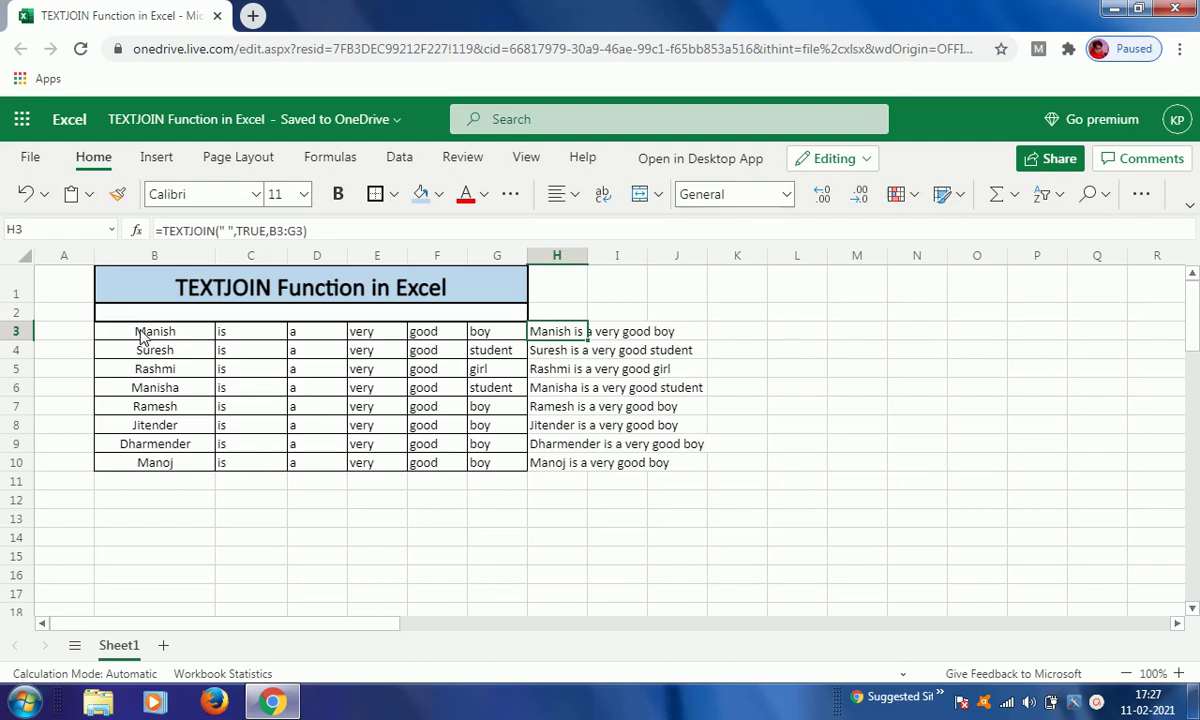
key("Right")
key("Left")
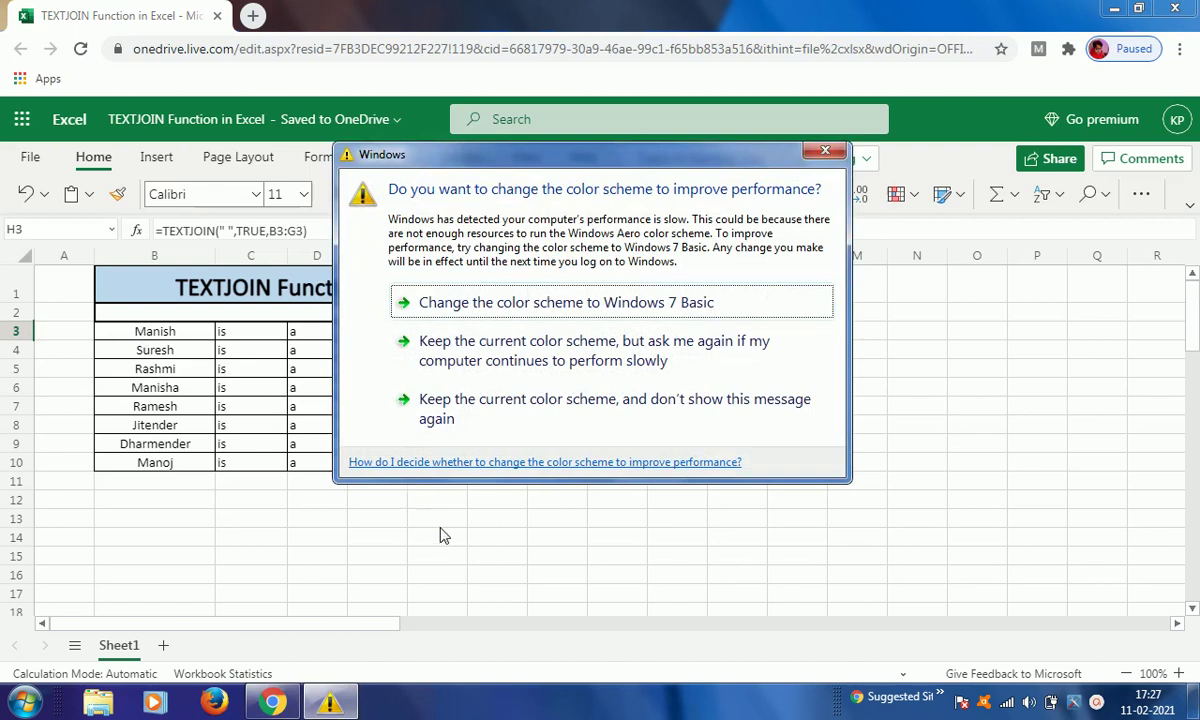
Dismiss the Windows colour scheme prompt.
left_click(573, 372)
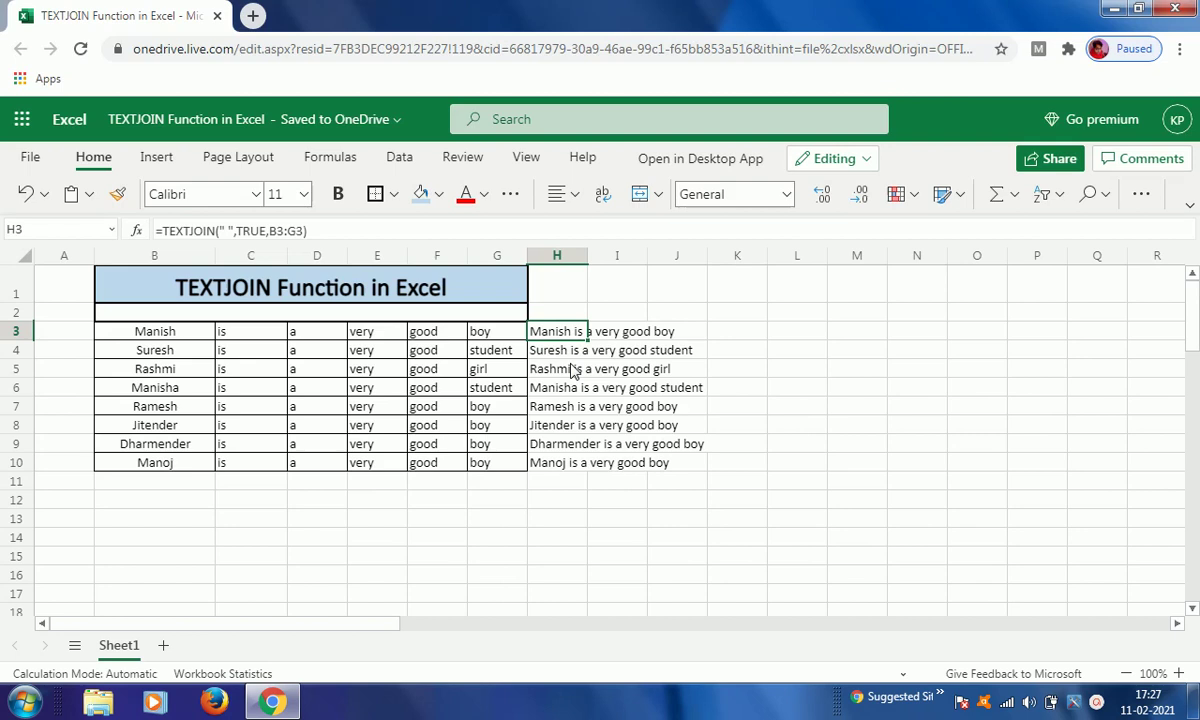
key("Left")
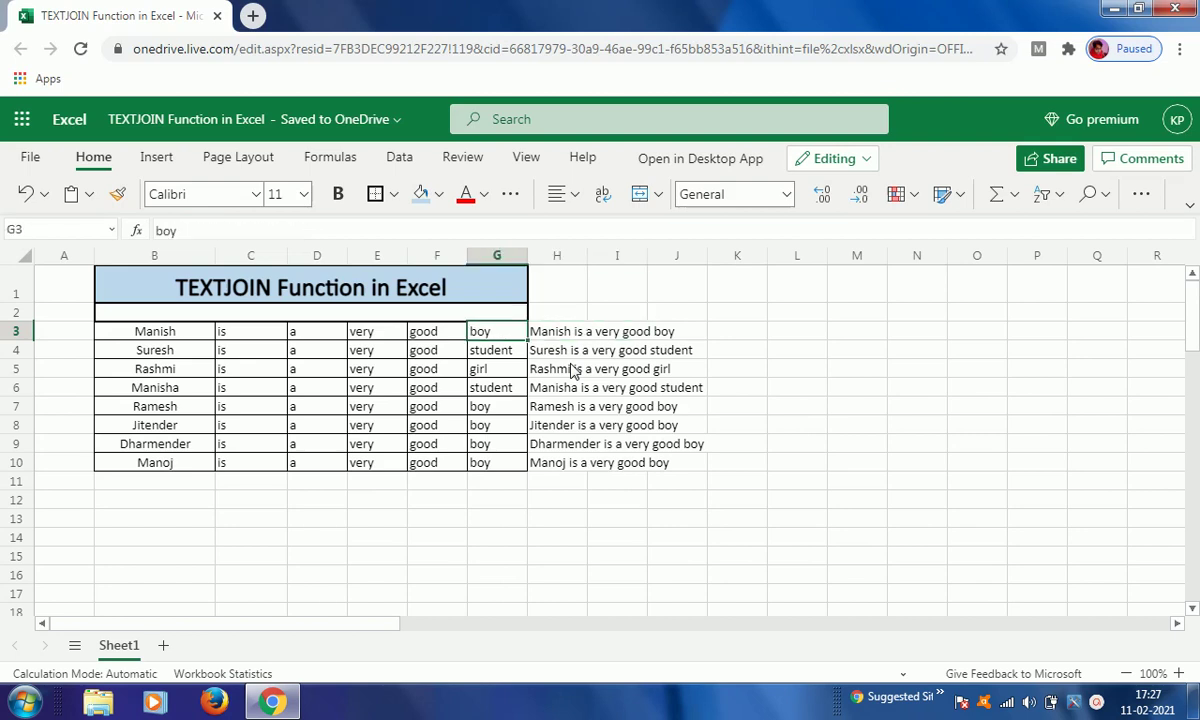
key("Left")
key("Left")
key("Left")
key("Left")
key("Left")
key("Right")
key("Right")
key("Right")
key("Right")
key("Right")
key("Right")
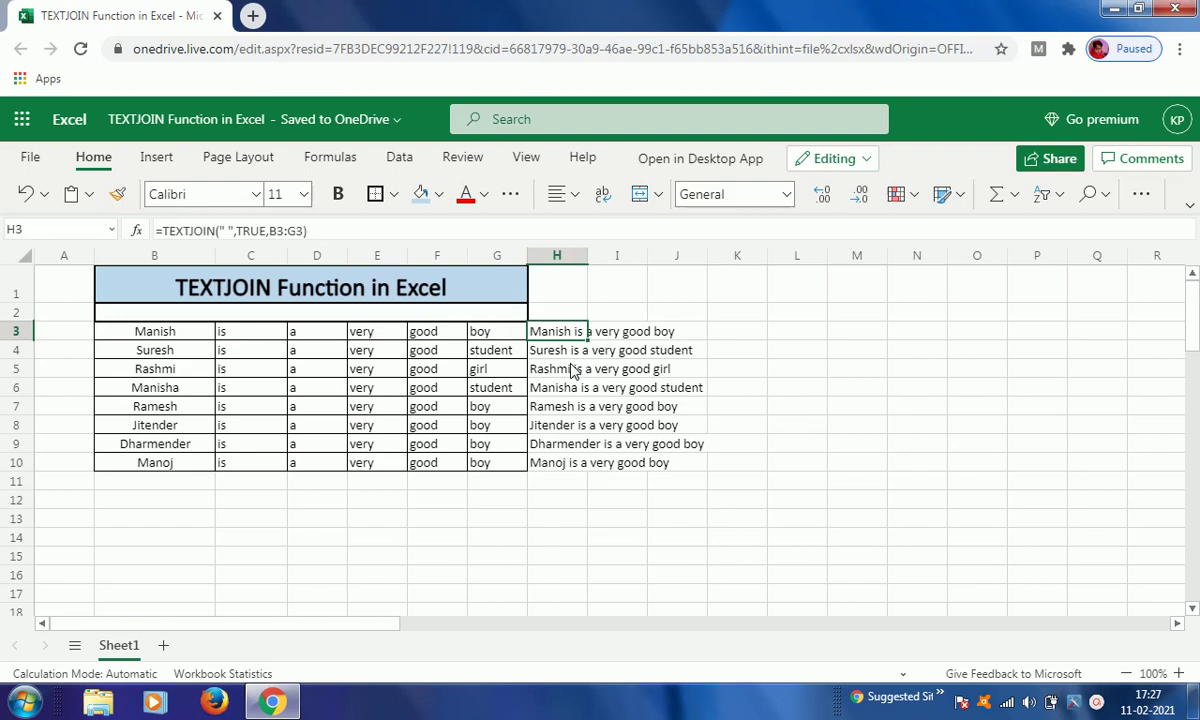
Open H3's TEXTJOIN formula with the caret inside the space delimiter.
key("F2")
key("Escape")
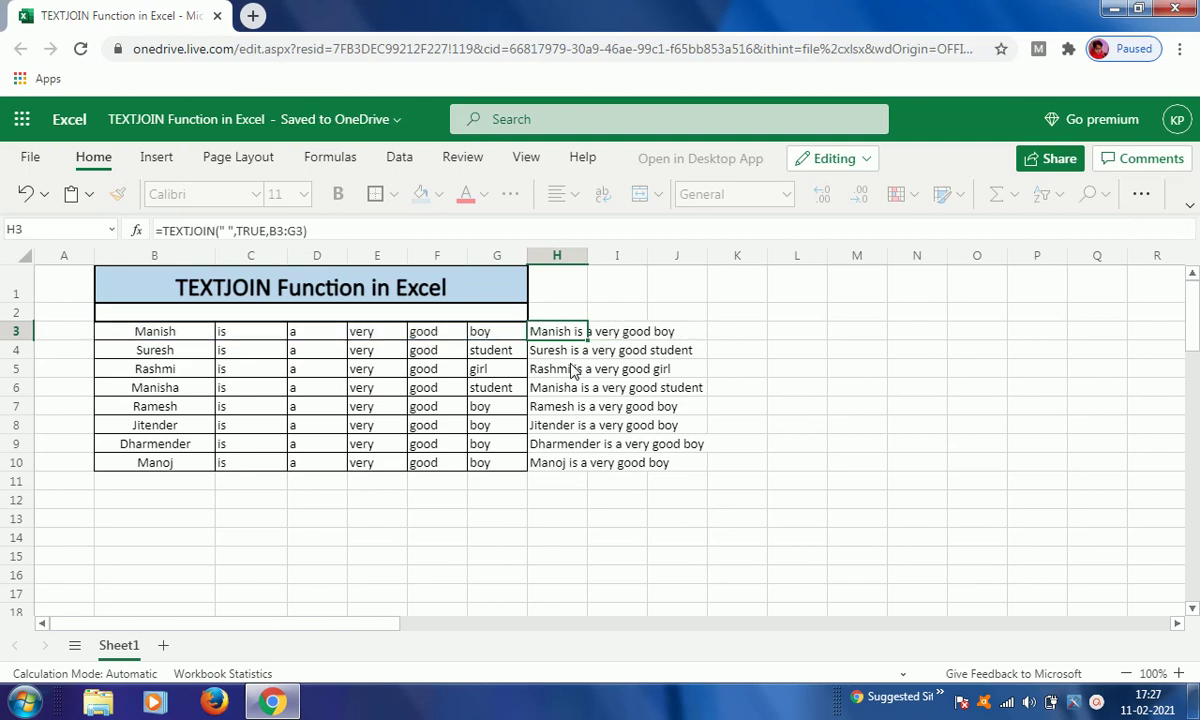
key("F2")
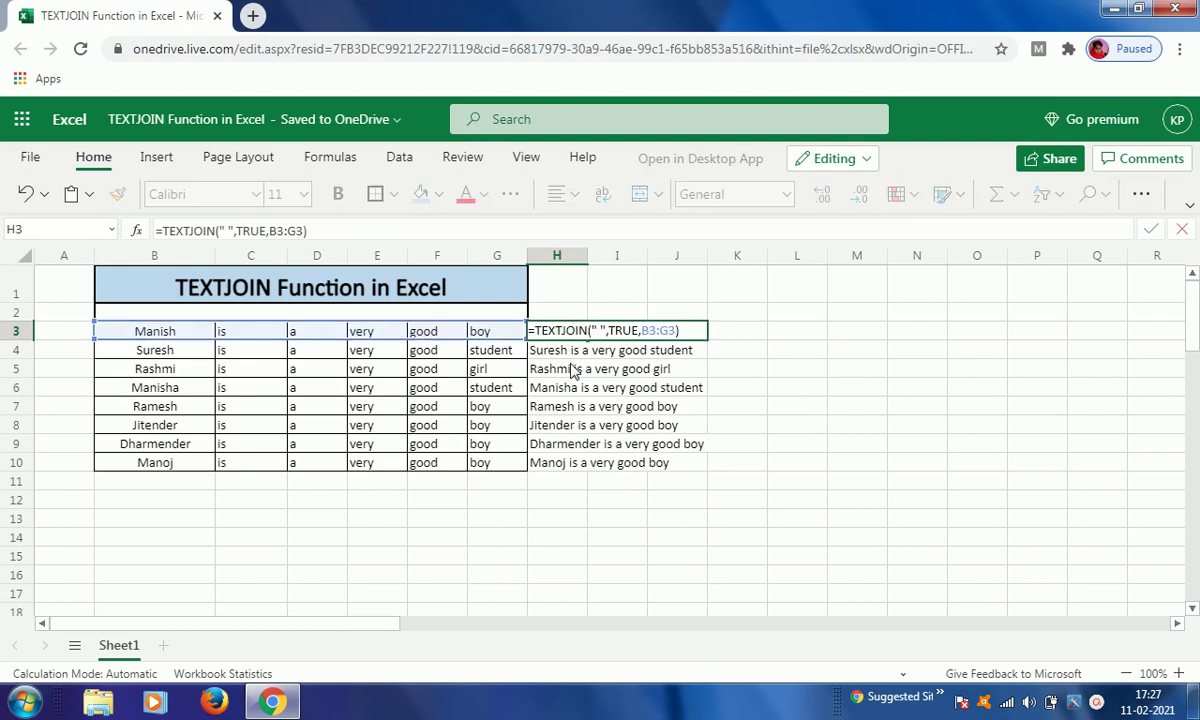
key("Escape")
key("Down")
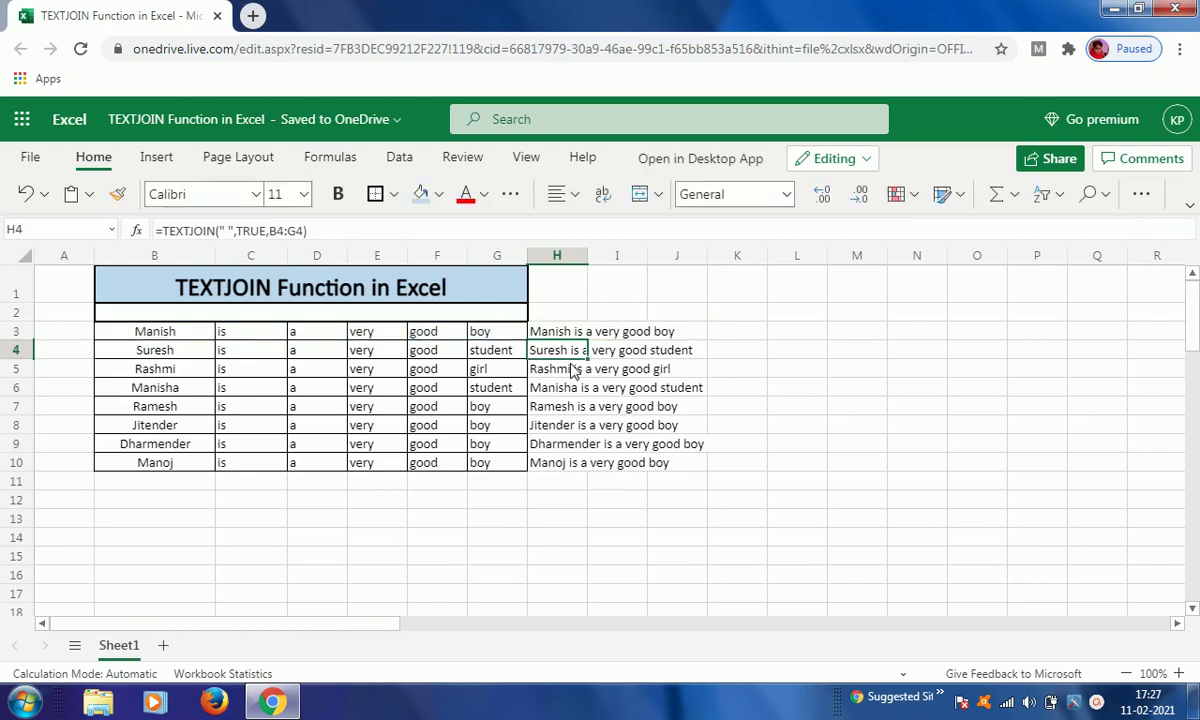
key("Up")
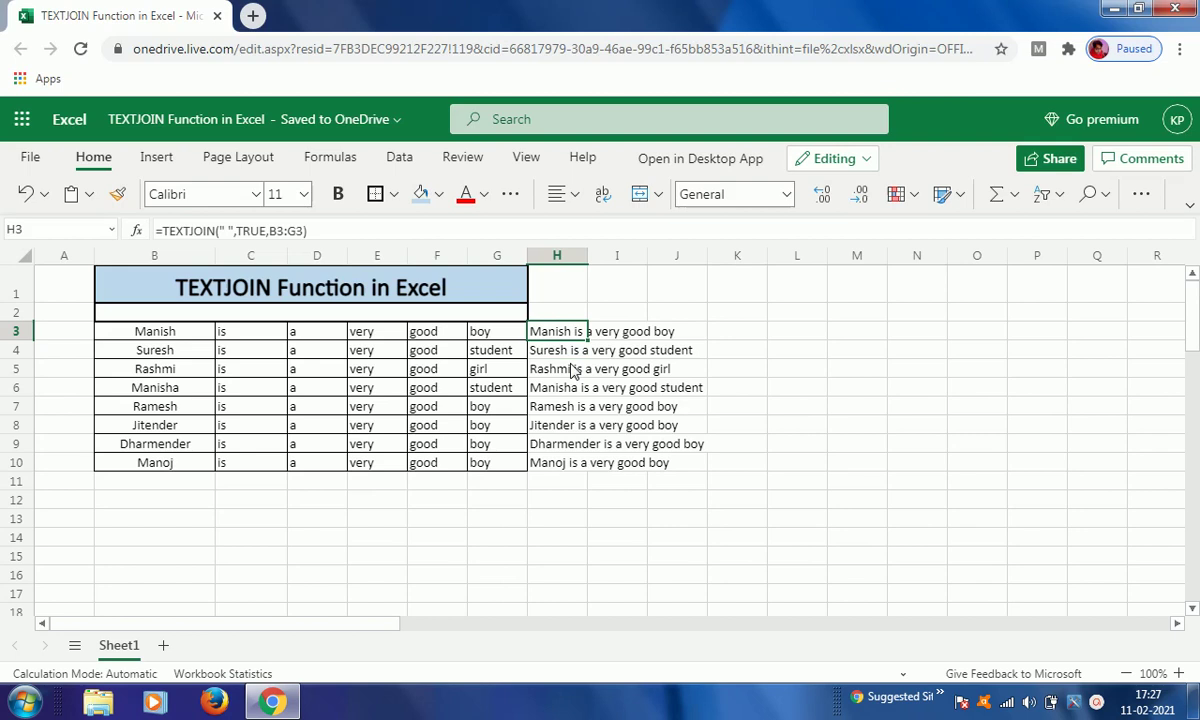
key("F2")
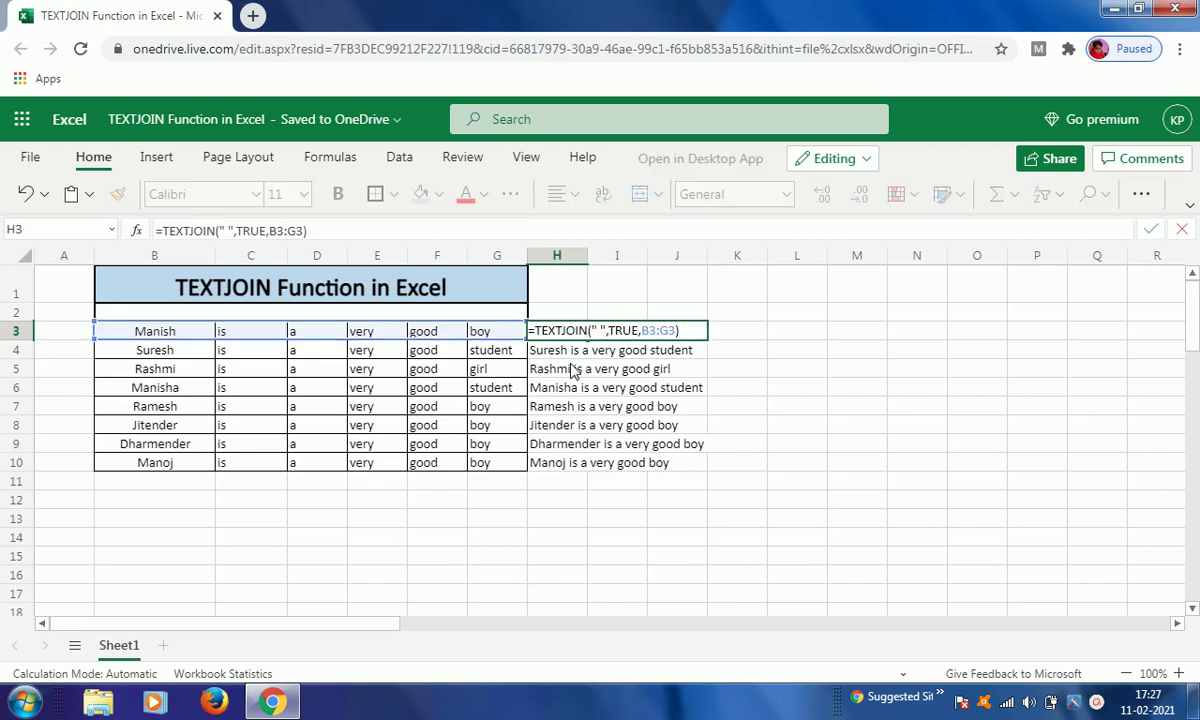
key("Left")
key("Left")
key("Left")
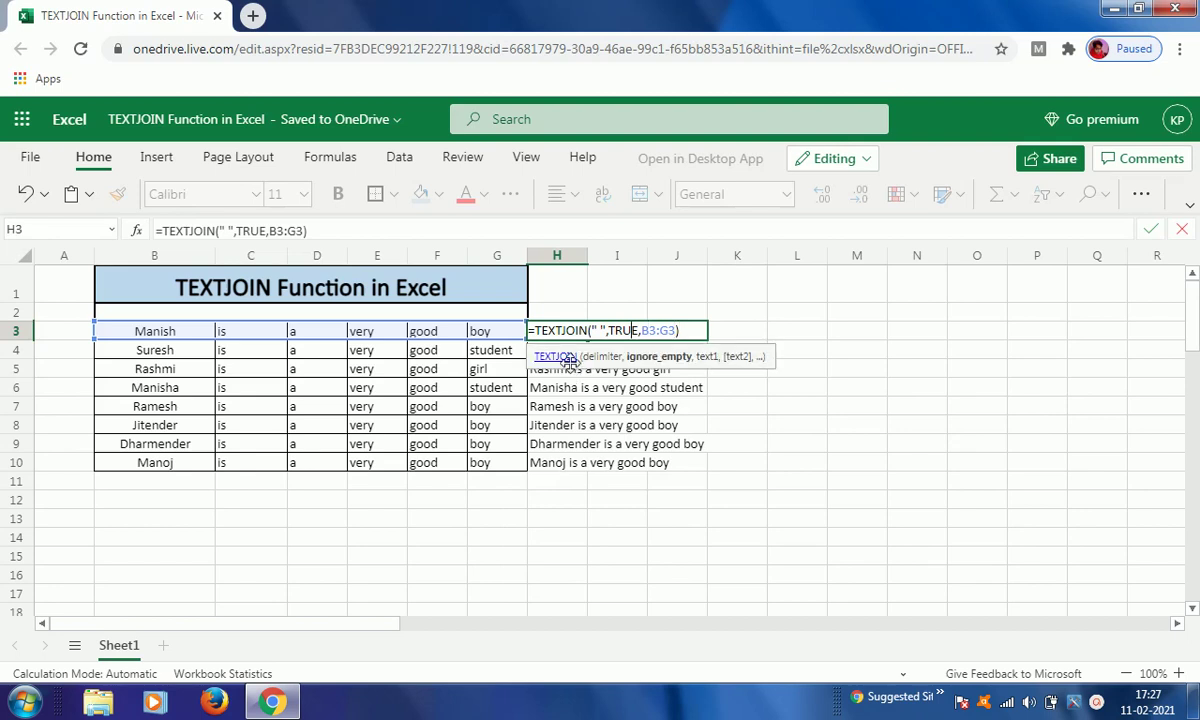
key("Left")
key("Left")
key("Left")
key("Left")
key("Left")
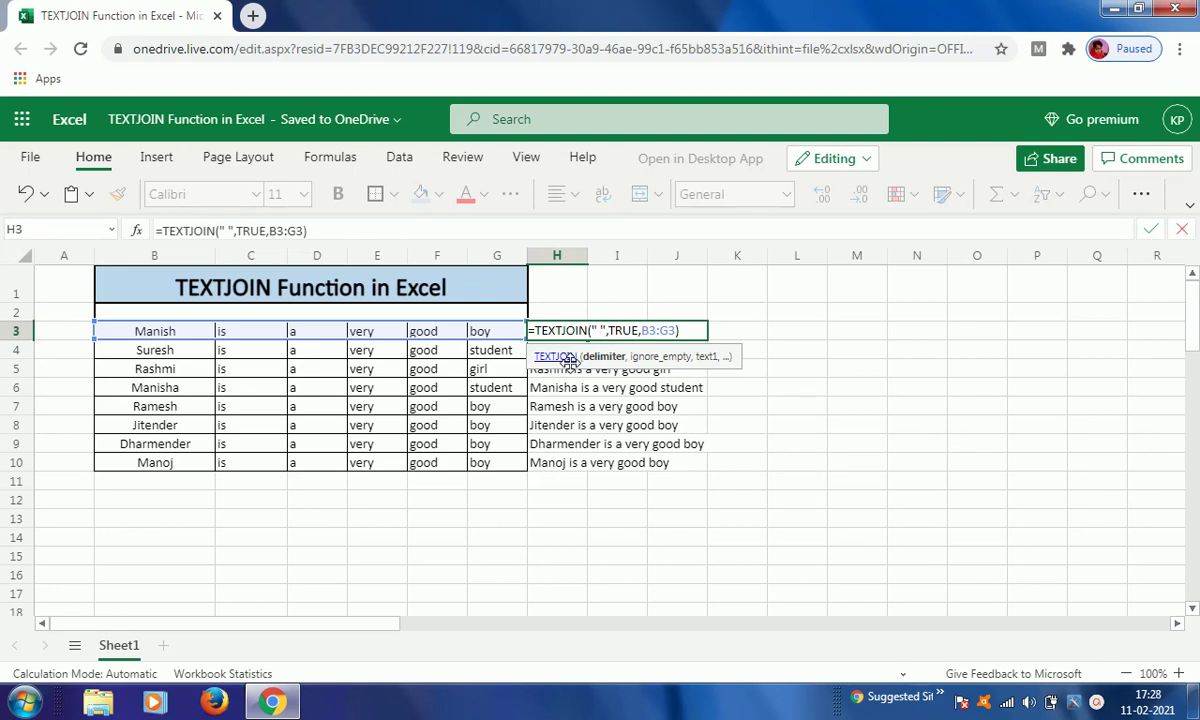
Change H3's delimiter to " ," and fill it down to H10 with Ctrl+D.
type(",")
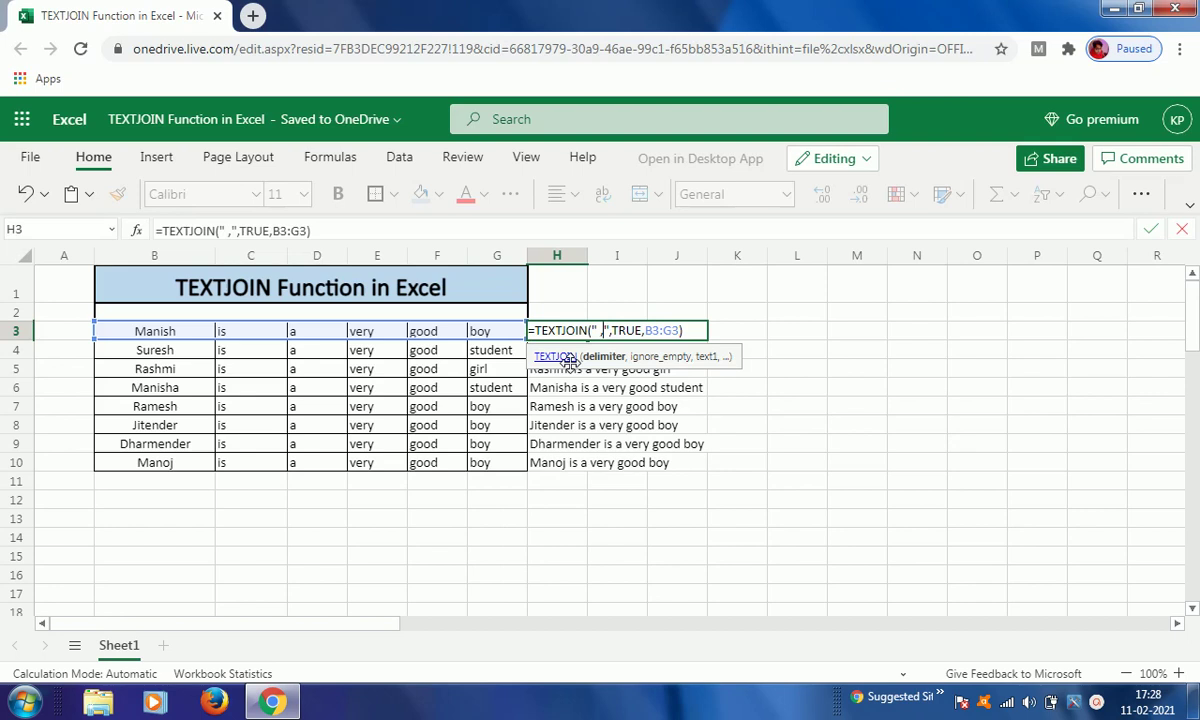
key("ctrl+Return")
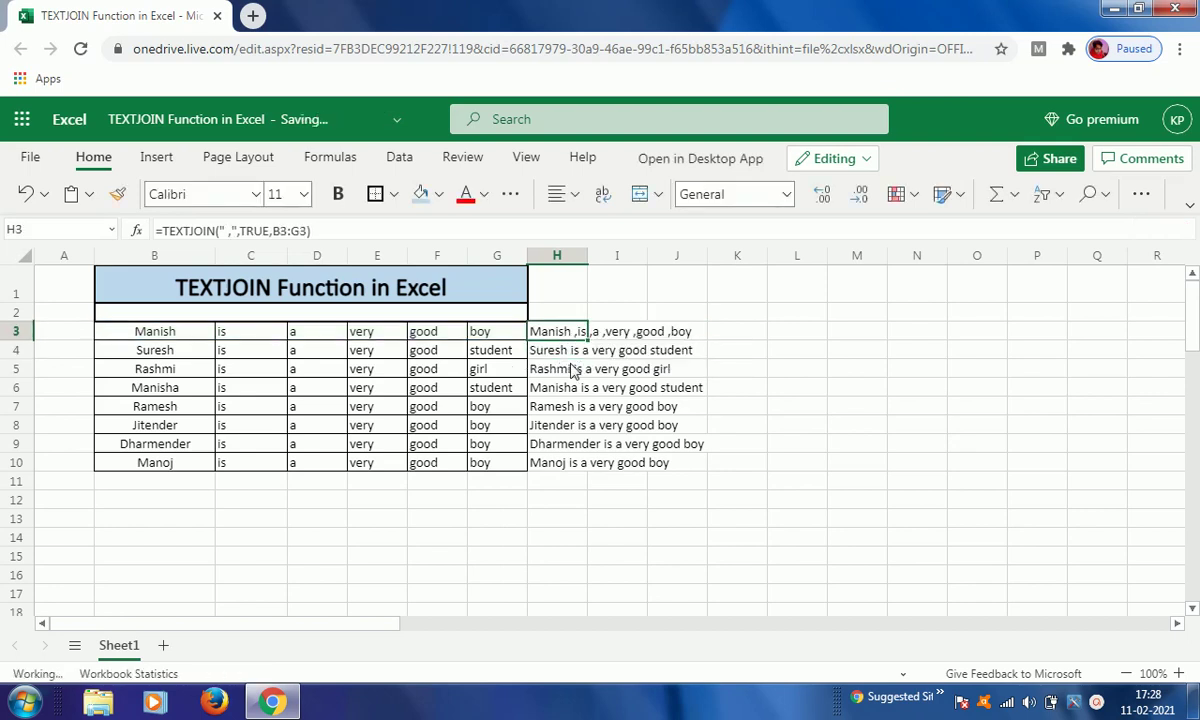
key("shift+Down")
key("shift+Down")
key("shift+Down")
key("shift+Down")
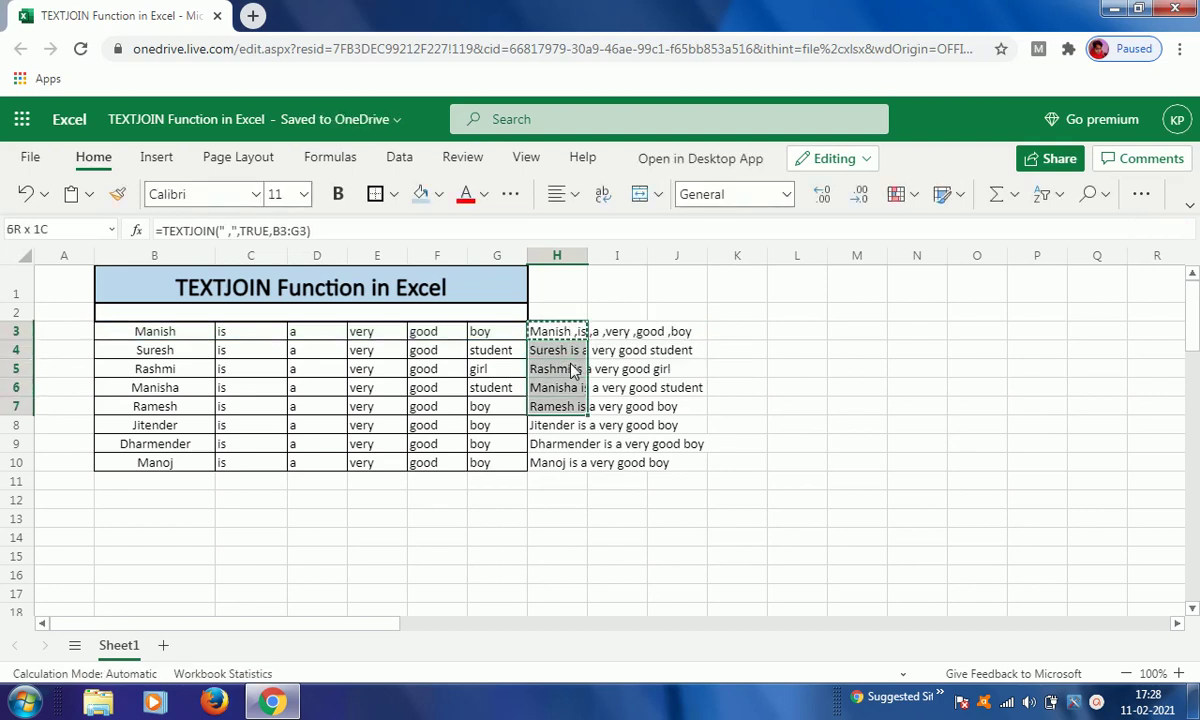
key("shift+Down")
key("shift+Down")
key("shift+Down")
key("ctrl+d")
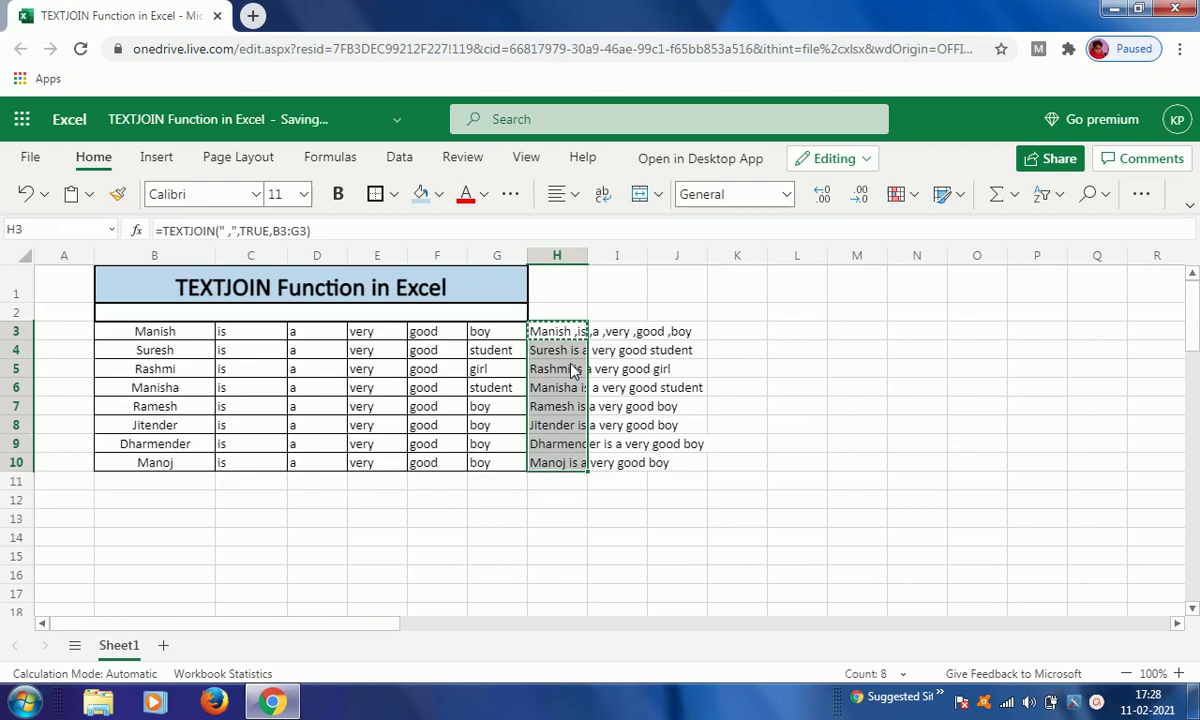
key("shift+BackSpace")
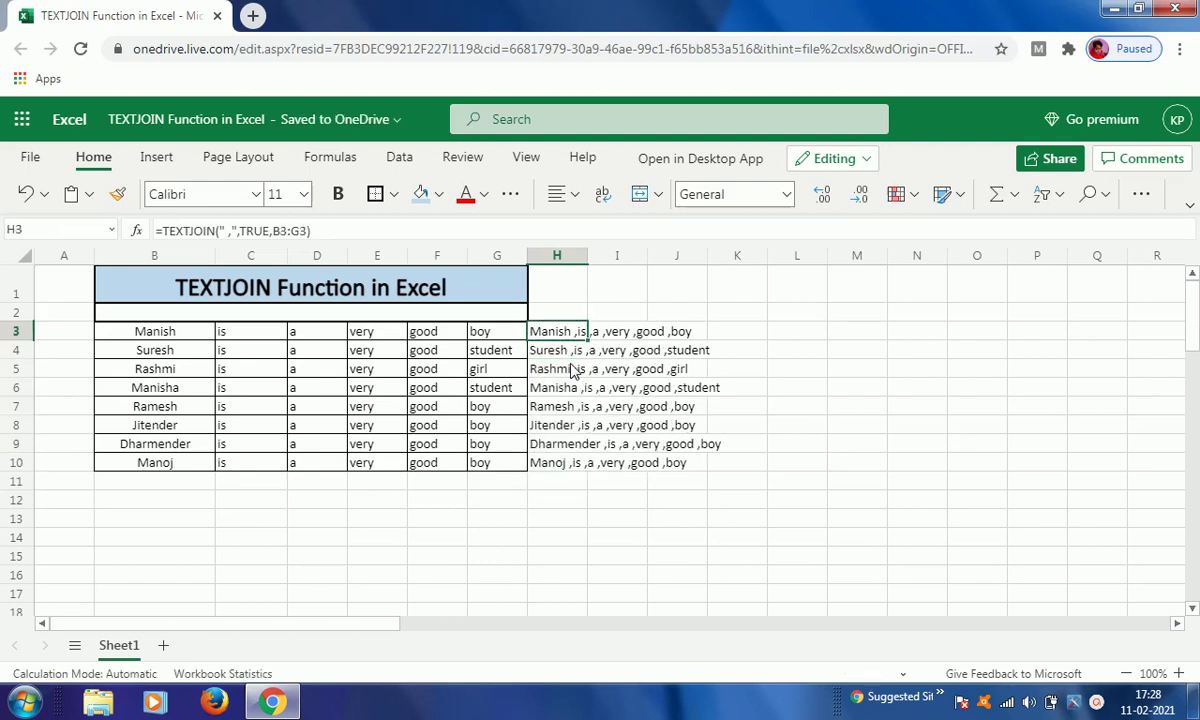
Review the comma-separated results through H10, then reopen H3's formula at the delimiter.
key("Left")
key("Left")
key("Right")
key("Right")
key("Right")
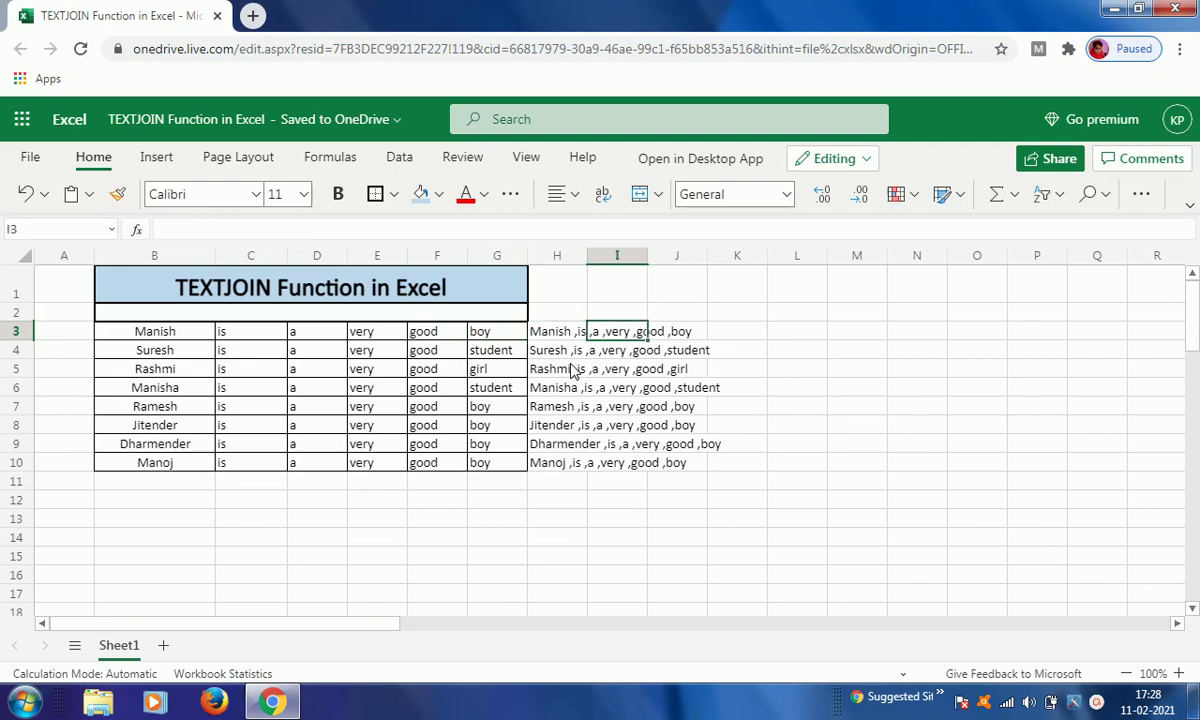
key("Right")
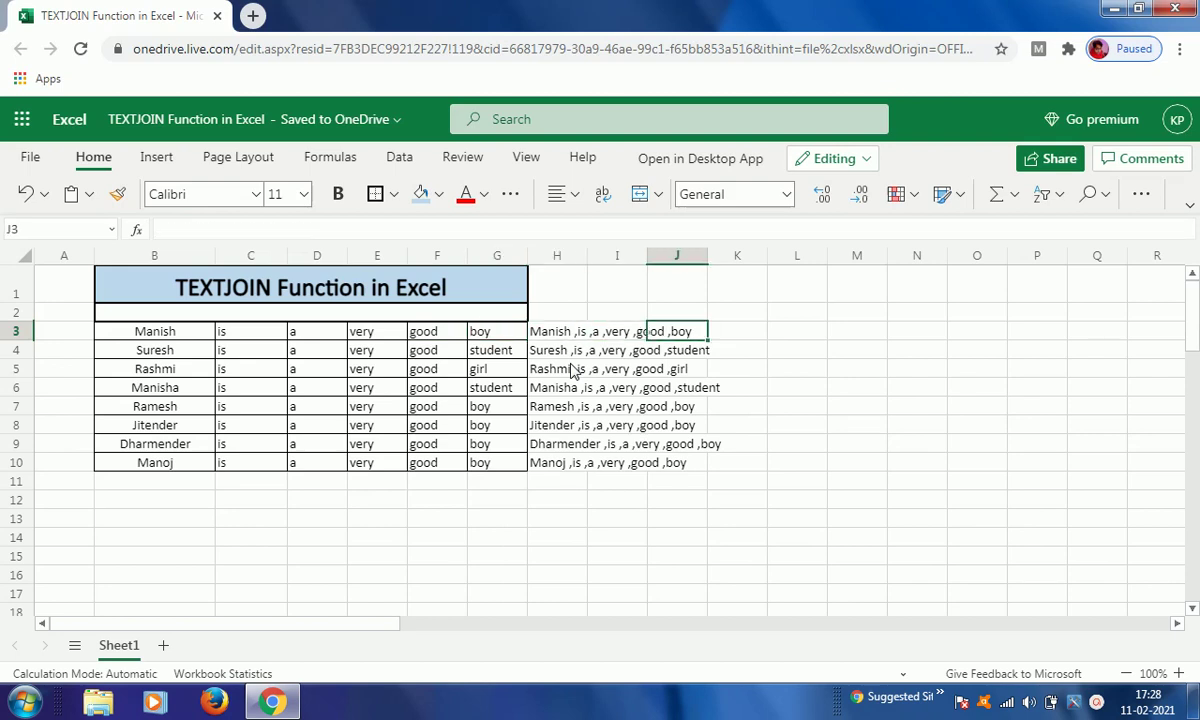
key("Right")
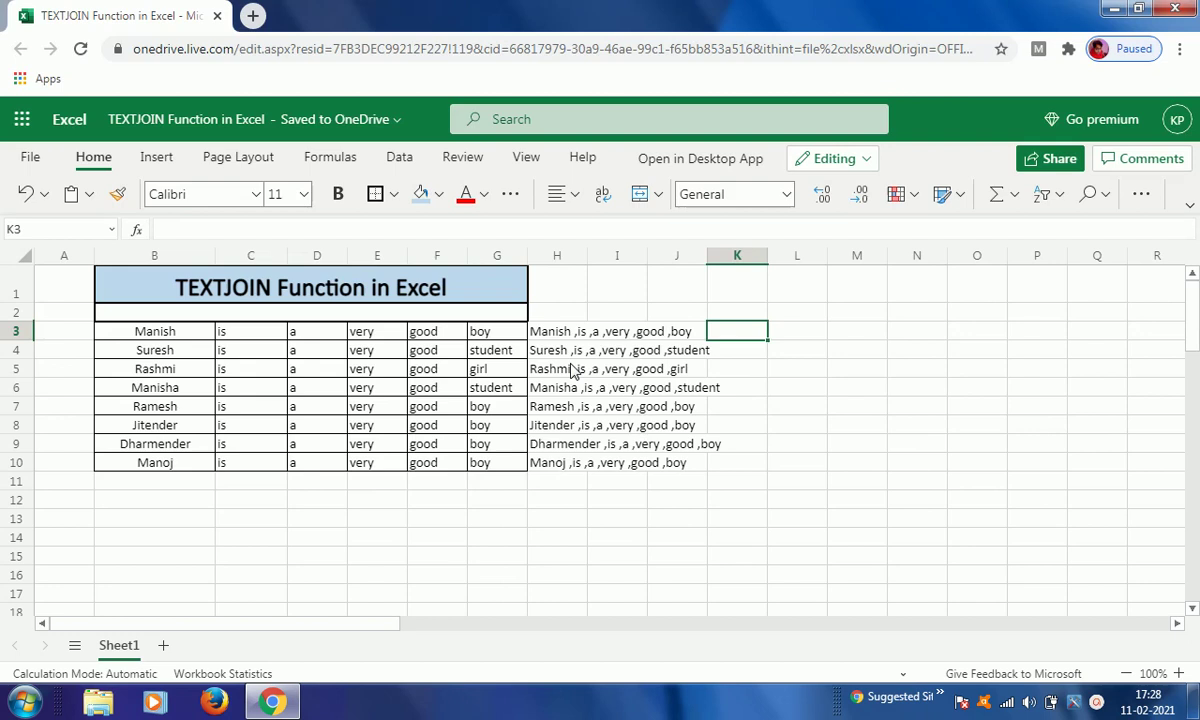
key("Left")
key("Left")
key("Left")
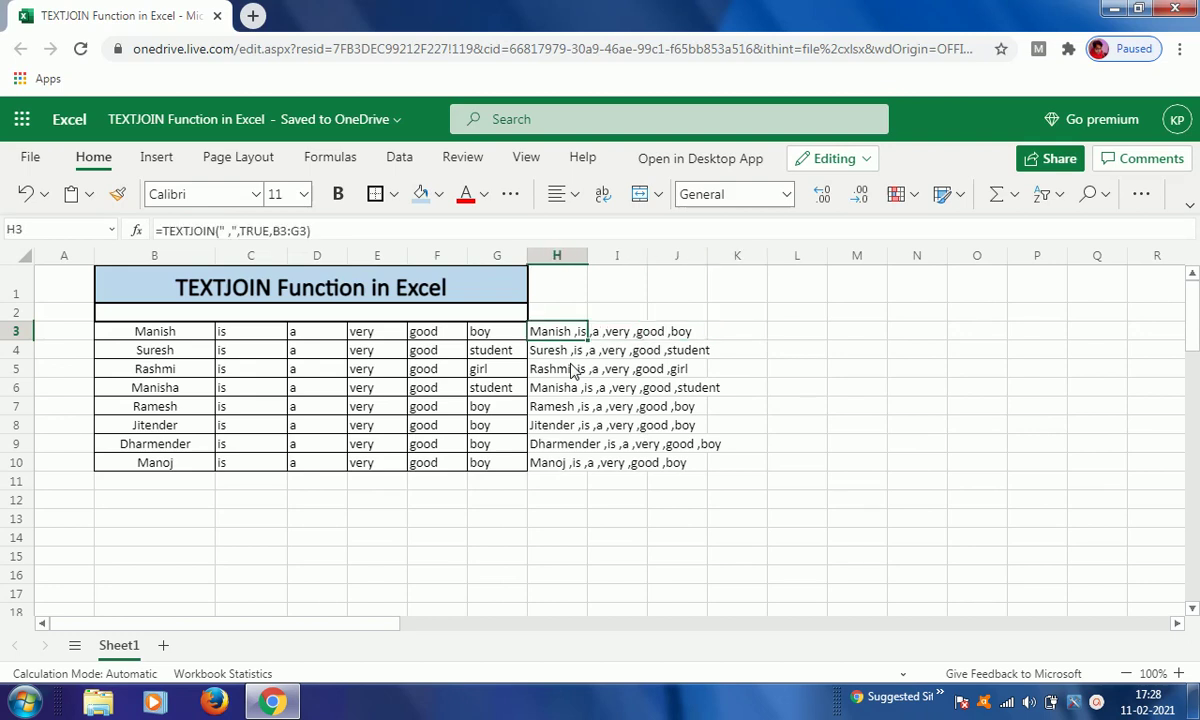
key("Right")
key("Right")
key("Right")
key("Left")
key("Left")
key("Left")
key("Left")
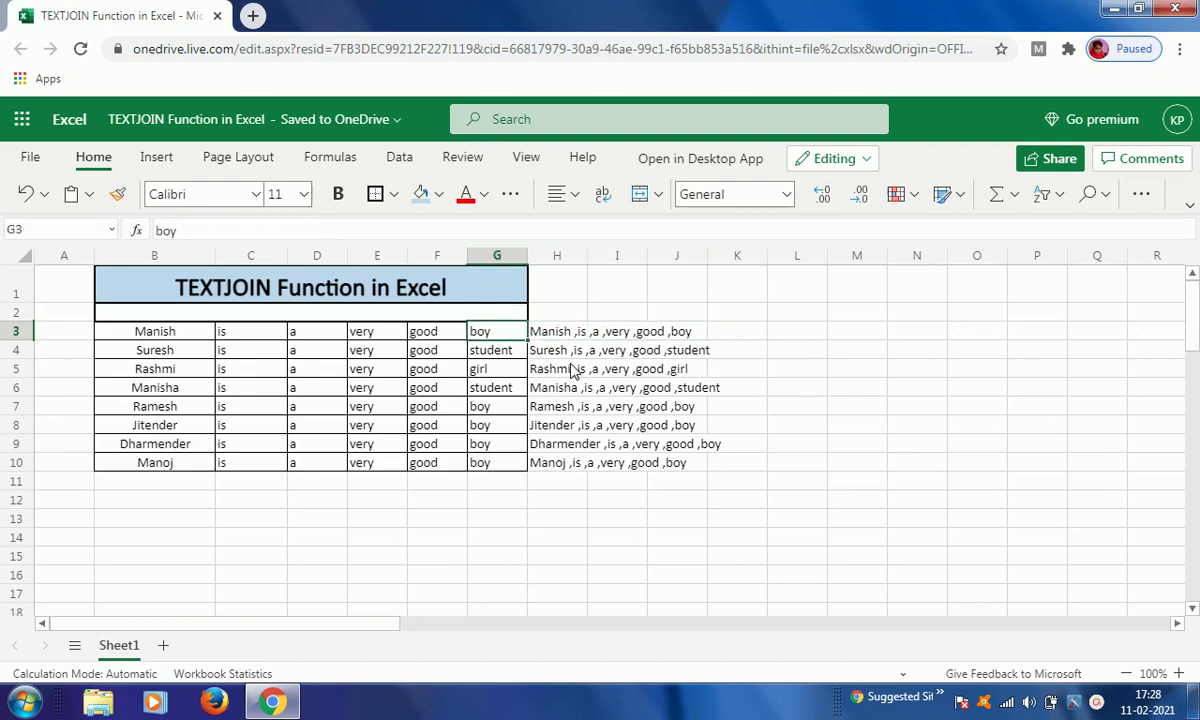
key("Right")
key("Down")
key("Down")
key("Down")
key("Down")
key("Down")
key("Down")
key("Down")
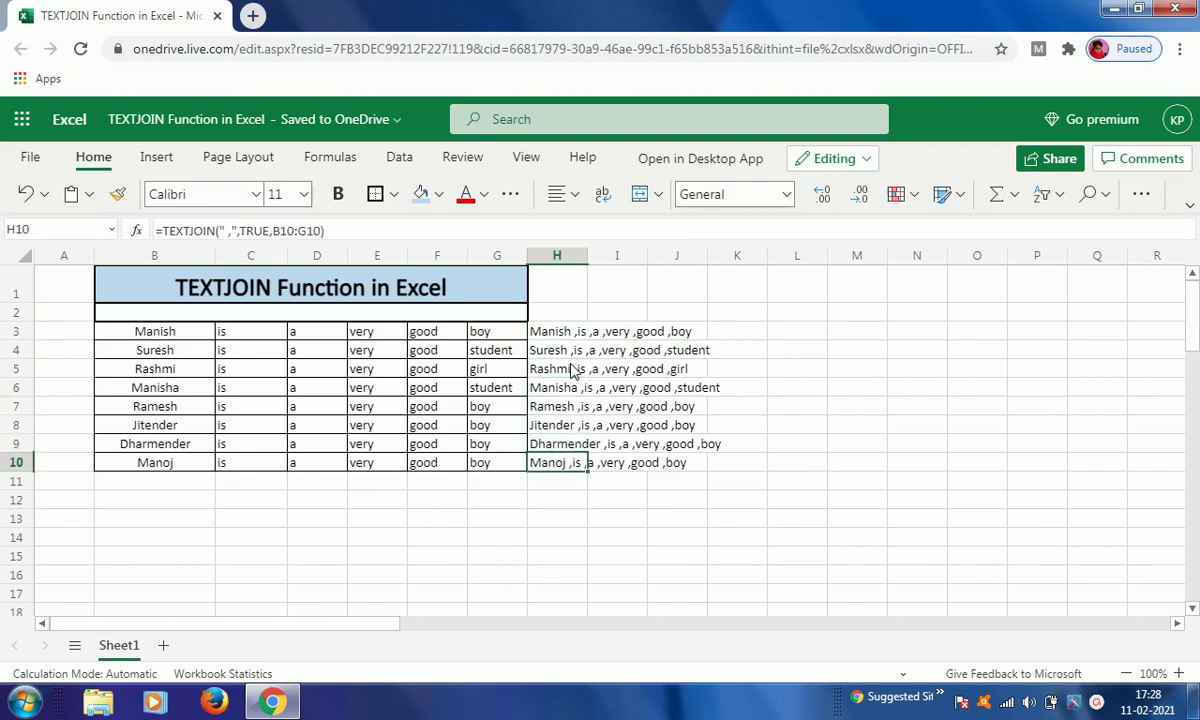
key("Up")
key("Up")
key("Up")
key("Up")
key("Up")
key("Up")
key("Up")
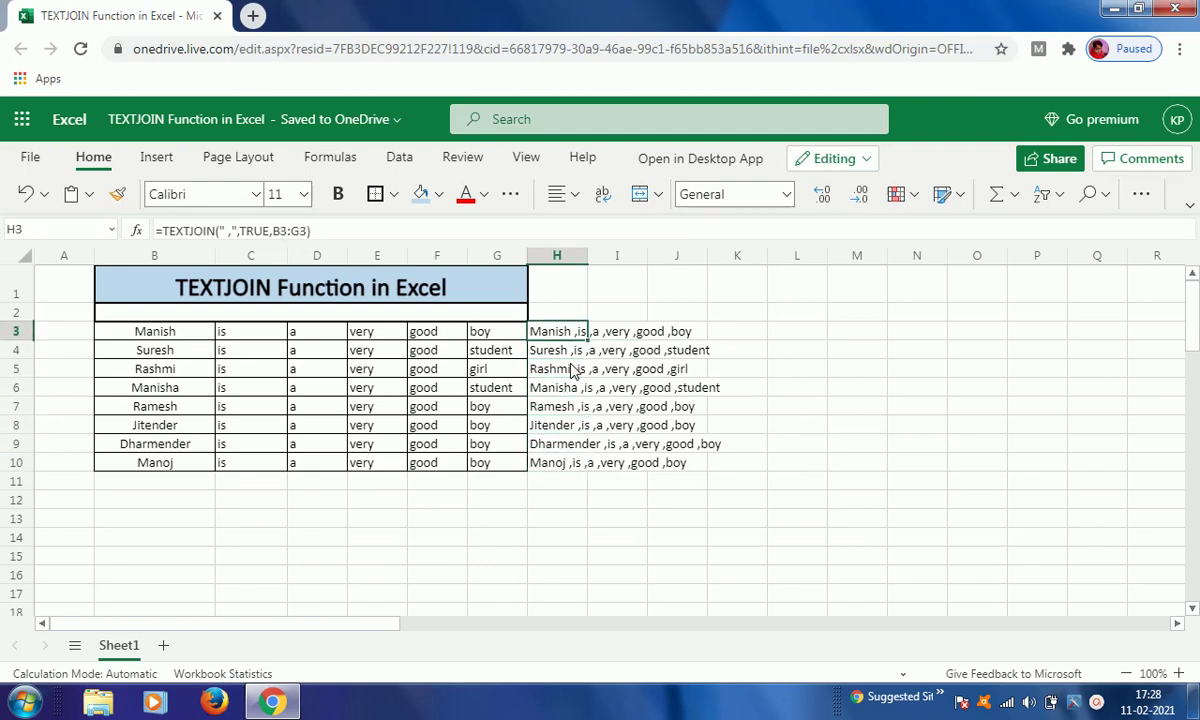
key("F2")
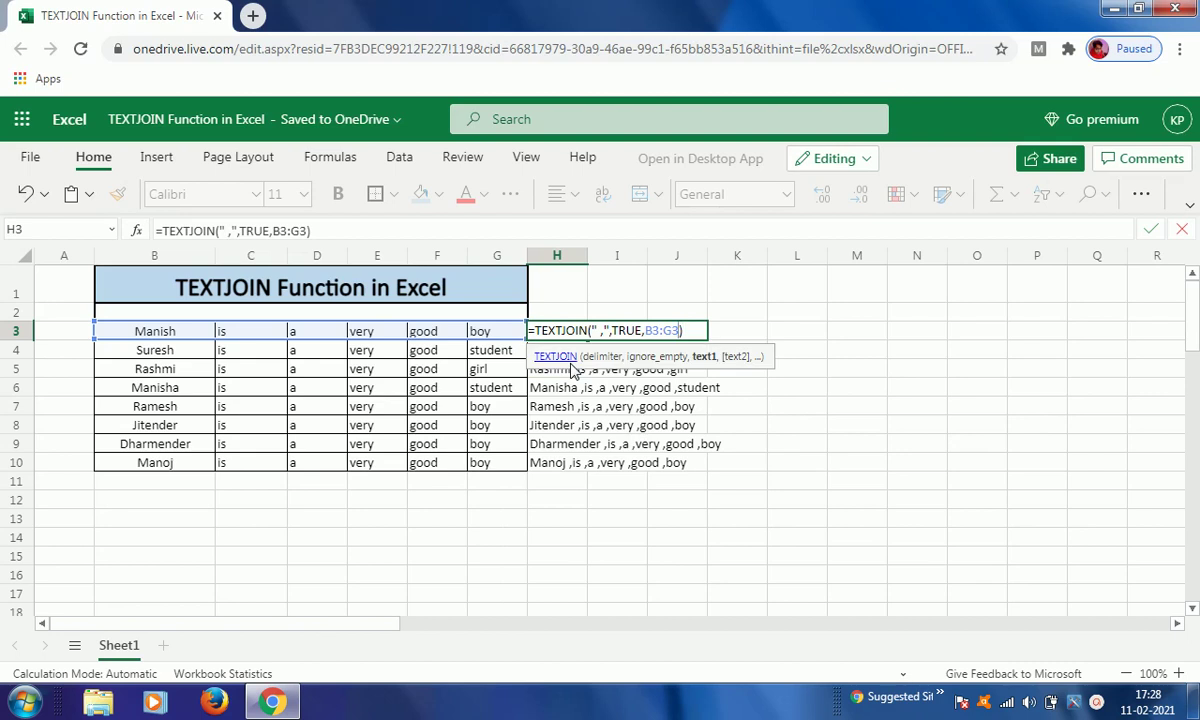
key("Right")
key("Right")
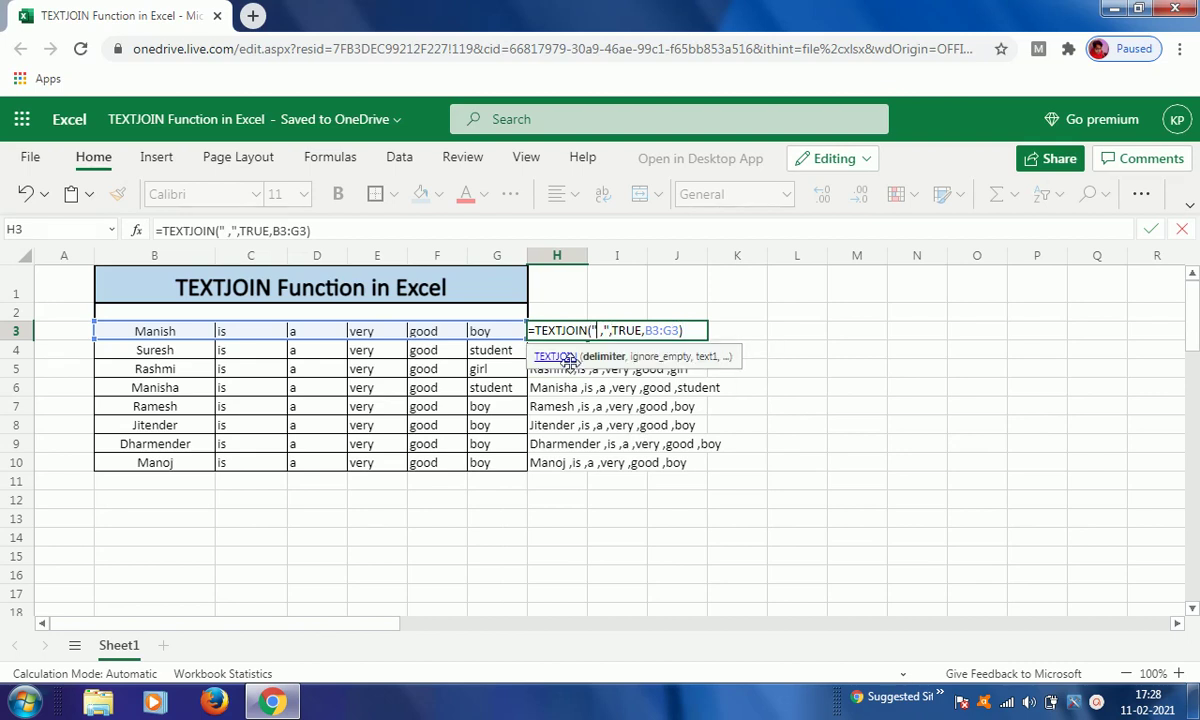
Replace the comma in the delimiter with a space and copy H3 down to H10.
key("shift+Right")
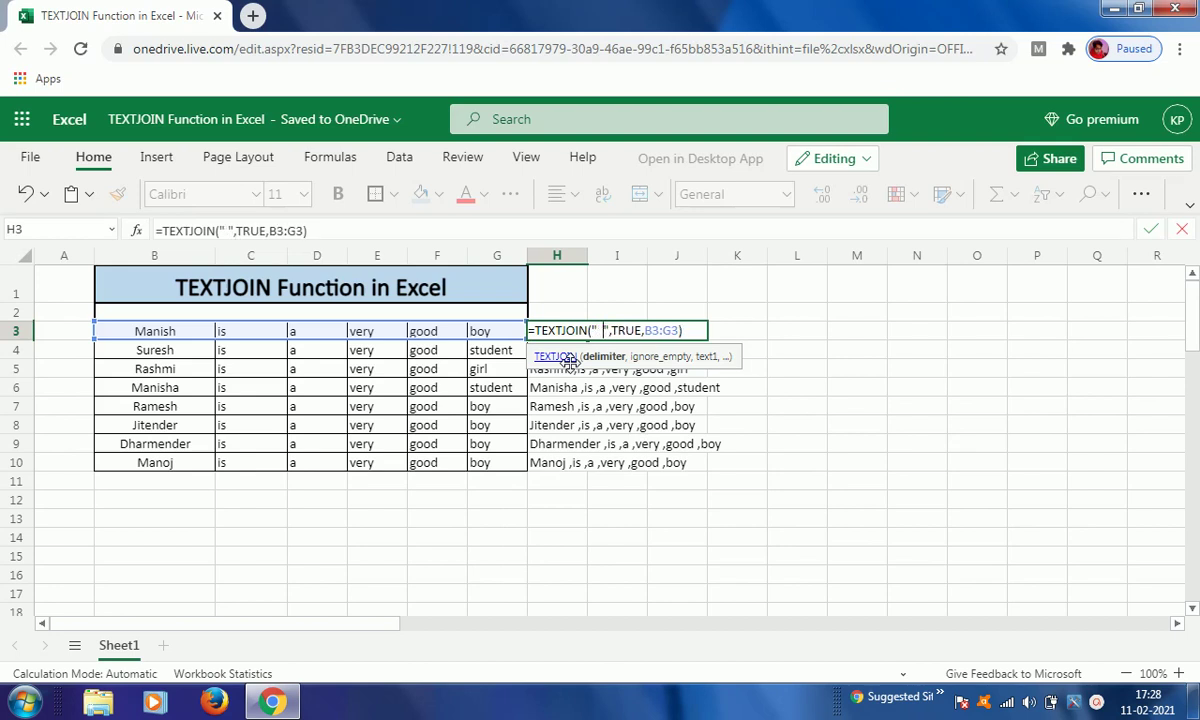
key("Return")
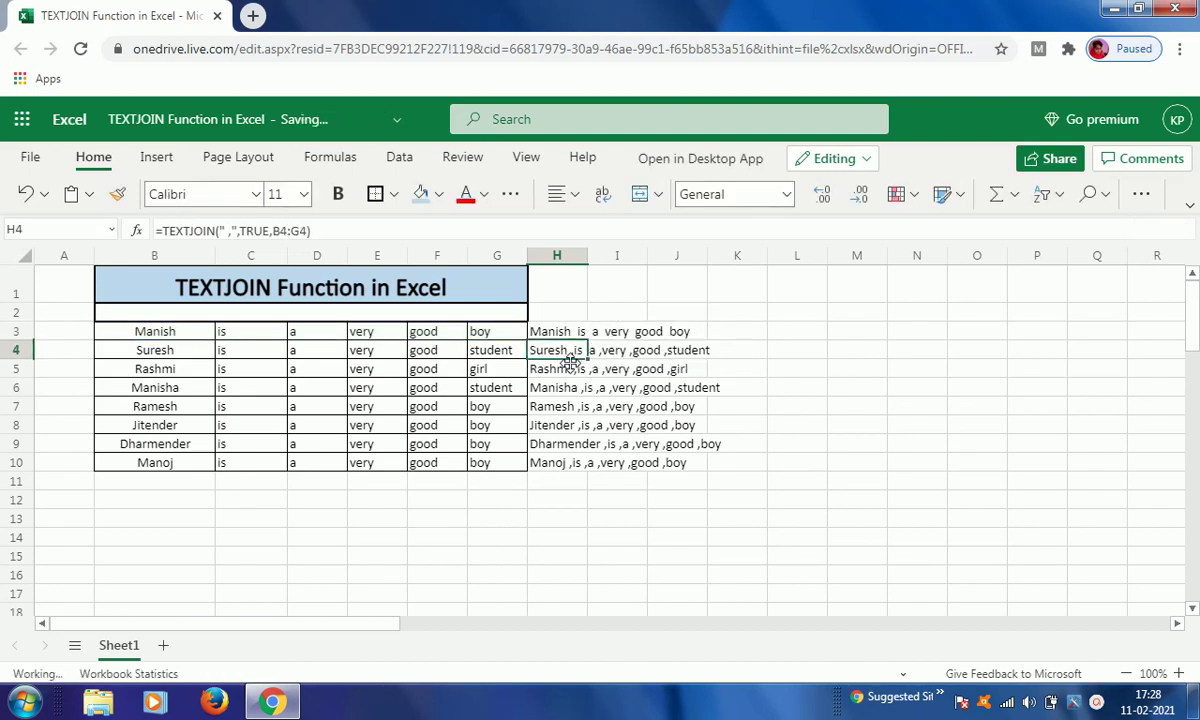
key("Up")
key("ctrl+c")
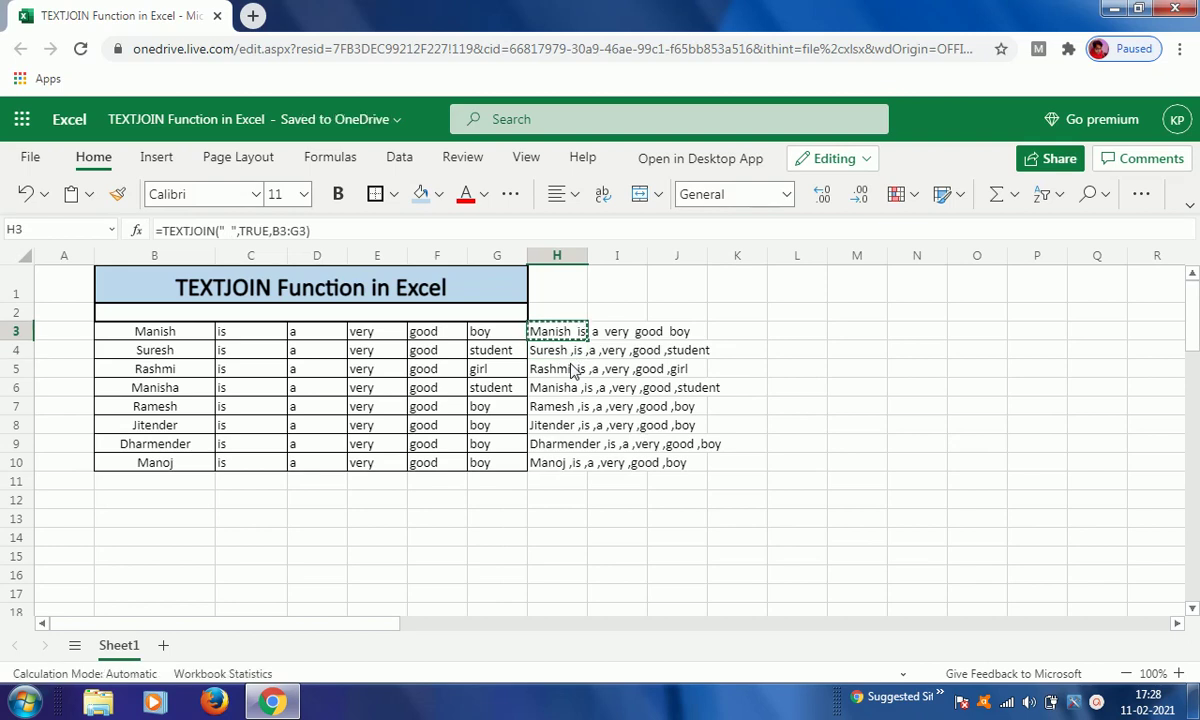
key("shift+Down")
key("shift+Down")
key("shift+Down")
key("shift+Down")
key("shift+Down")
key("shift+Down")
key("shift+Down")
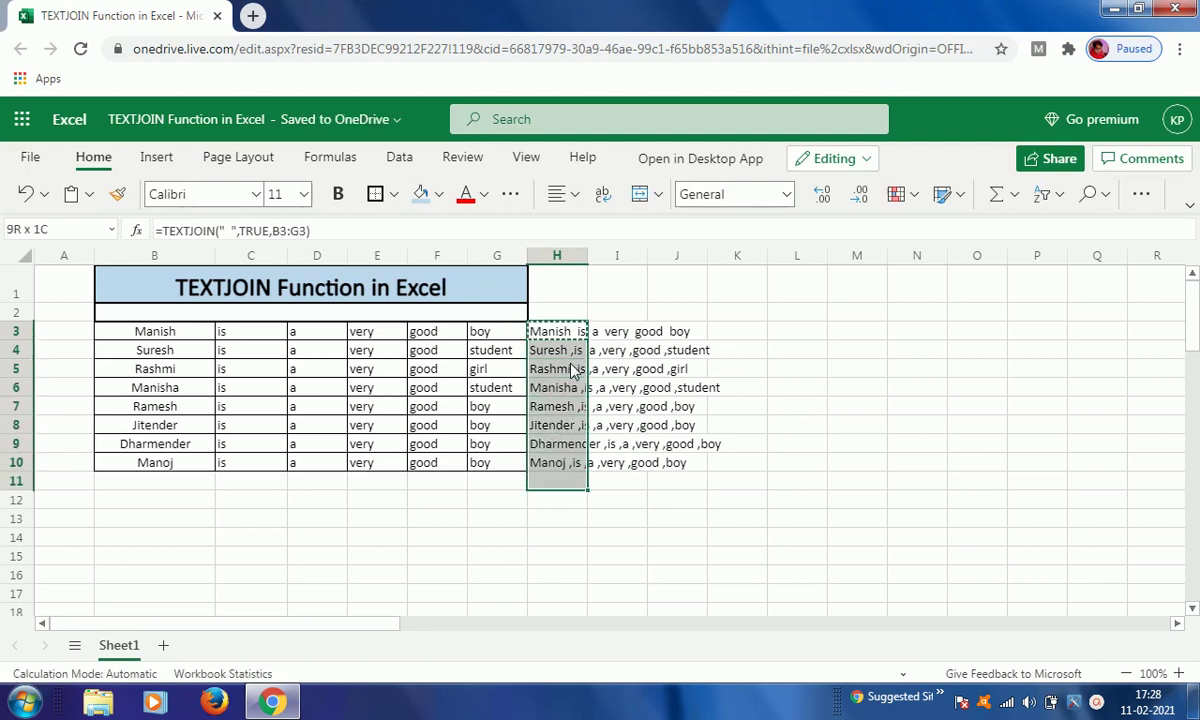
key("ctrl+v")
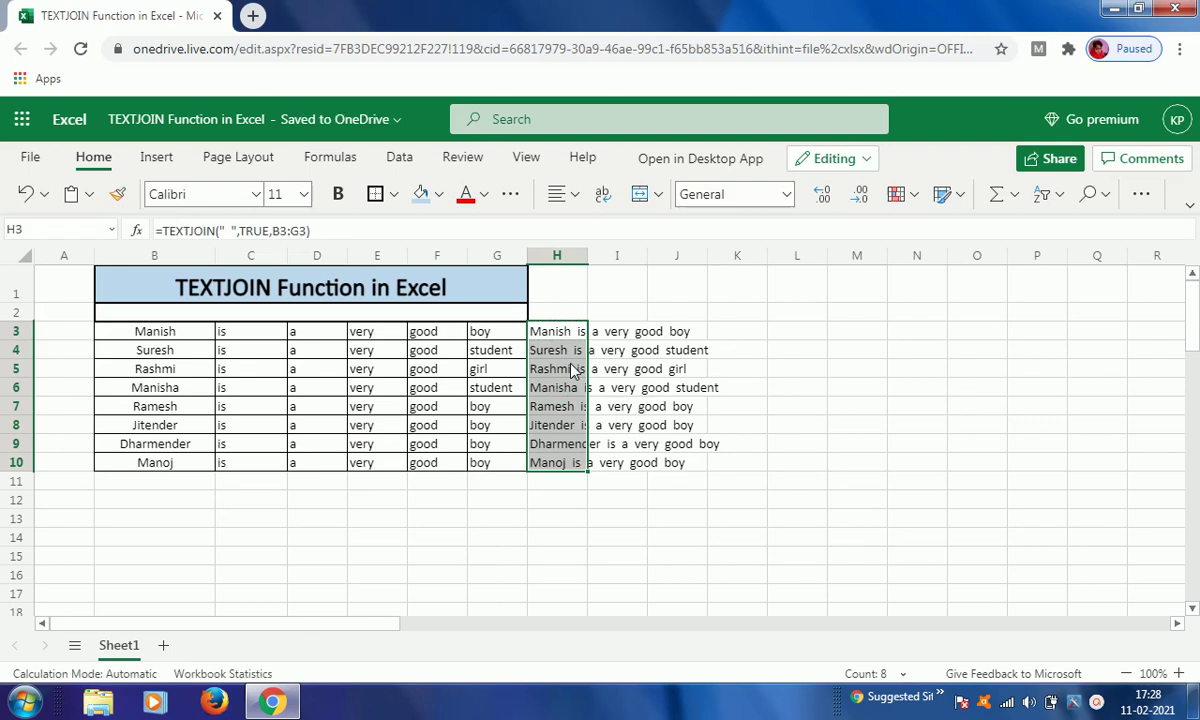
key("Down")
key("Up")
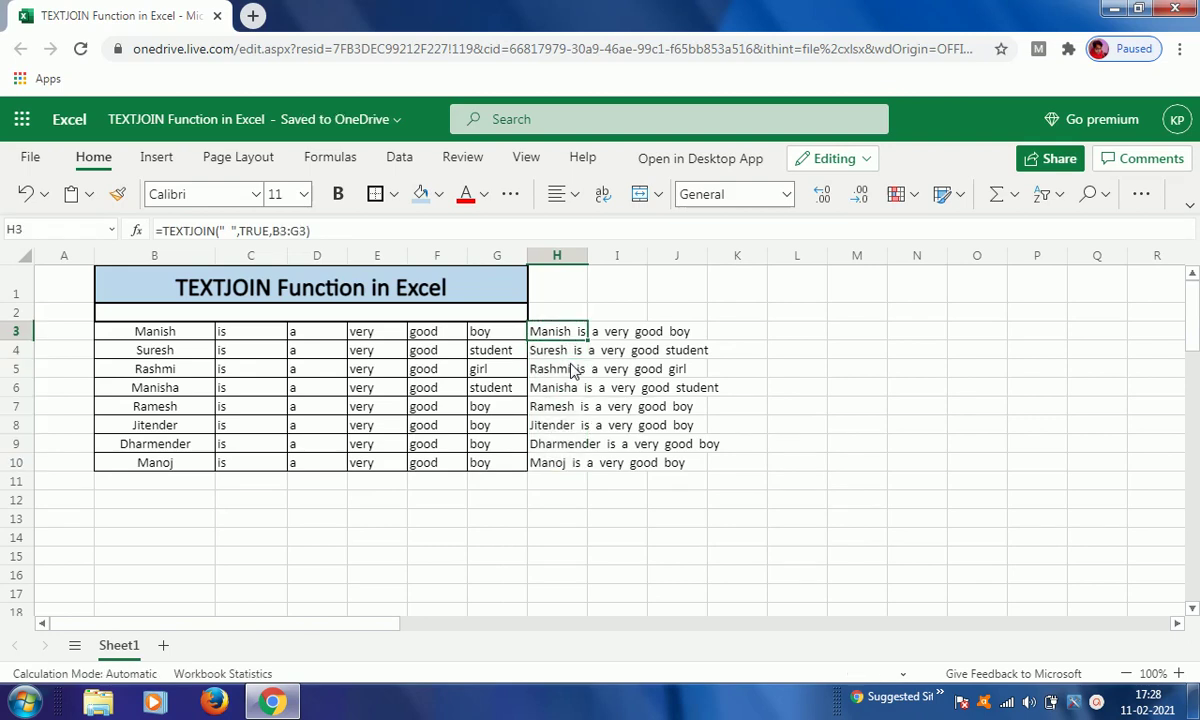
key("F2")
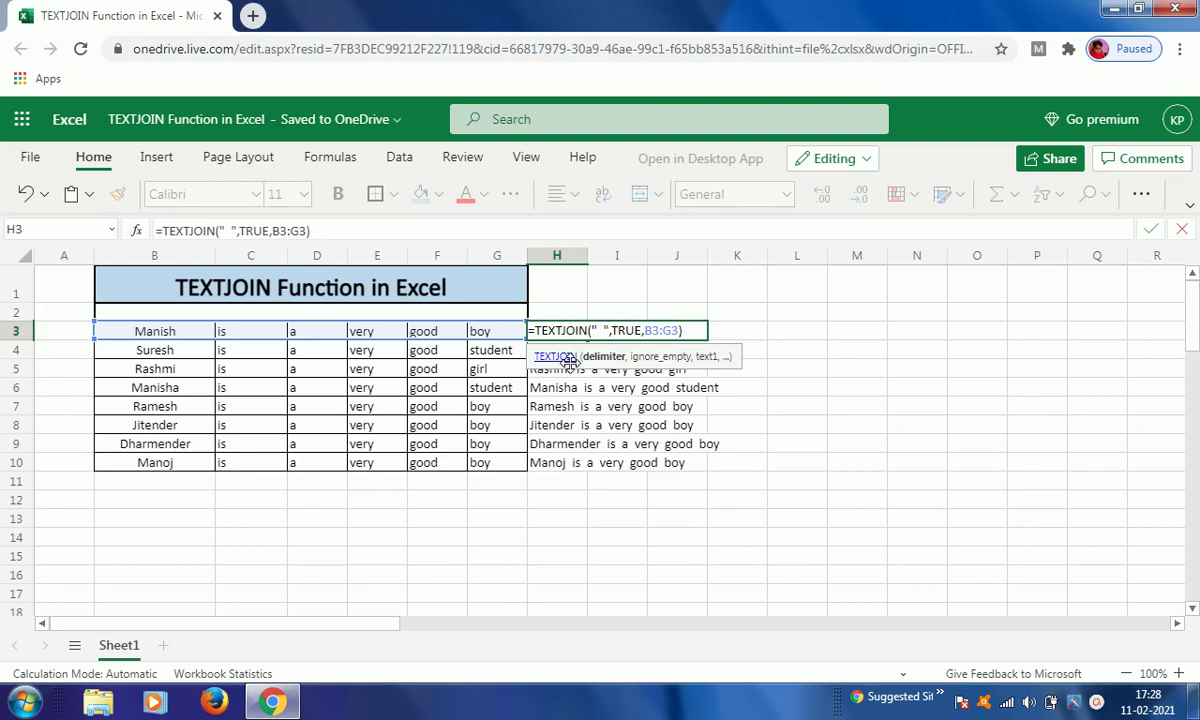
Change H3's delimiter to " / " and select H3 through H10.
type("/")
key("Return")
key("Up")
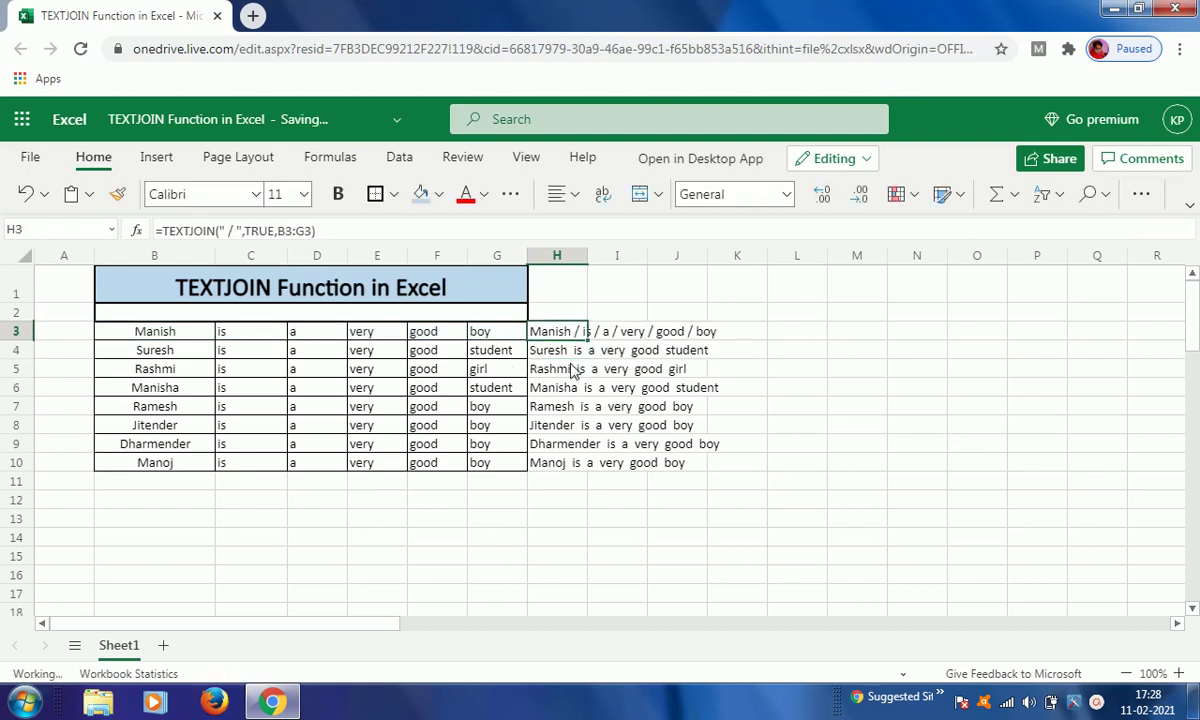
key("shift+Down")
key("shift+Down")
key("shift+Down")
key("shift+Down")
key("shift+Down")
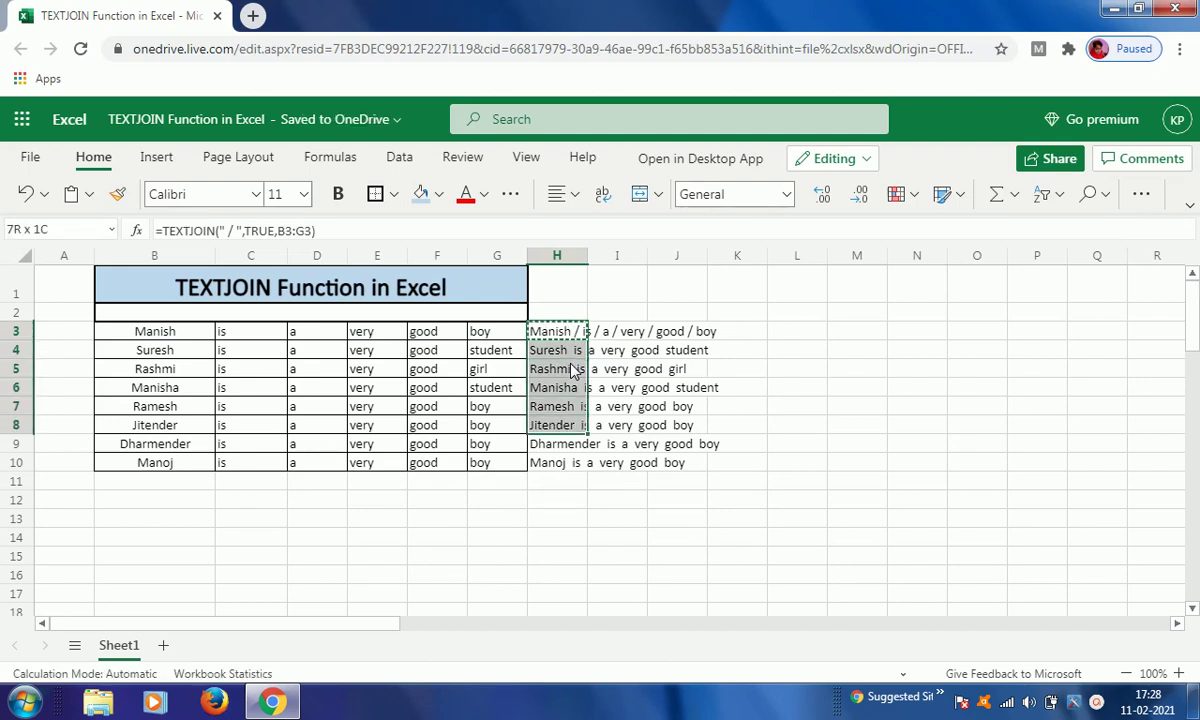
key("shift+Down")
key("shift+Down")
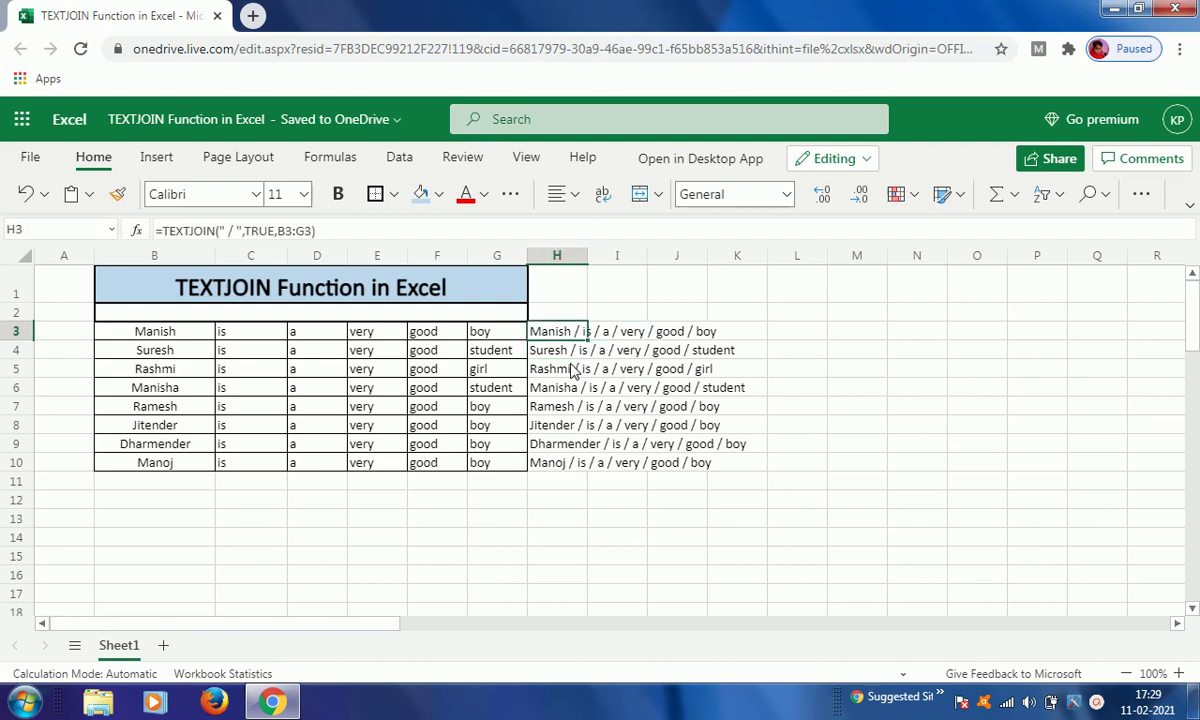
Swap the slash in H3's delimiter for a backslash and drag it down to H10.
key("F2")
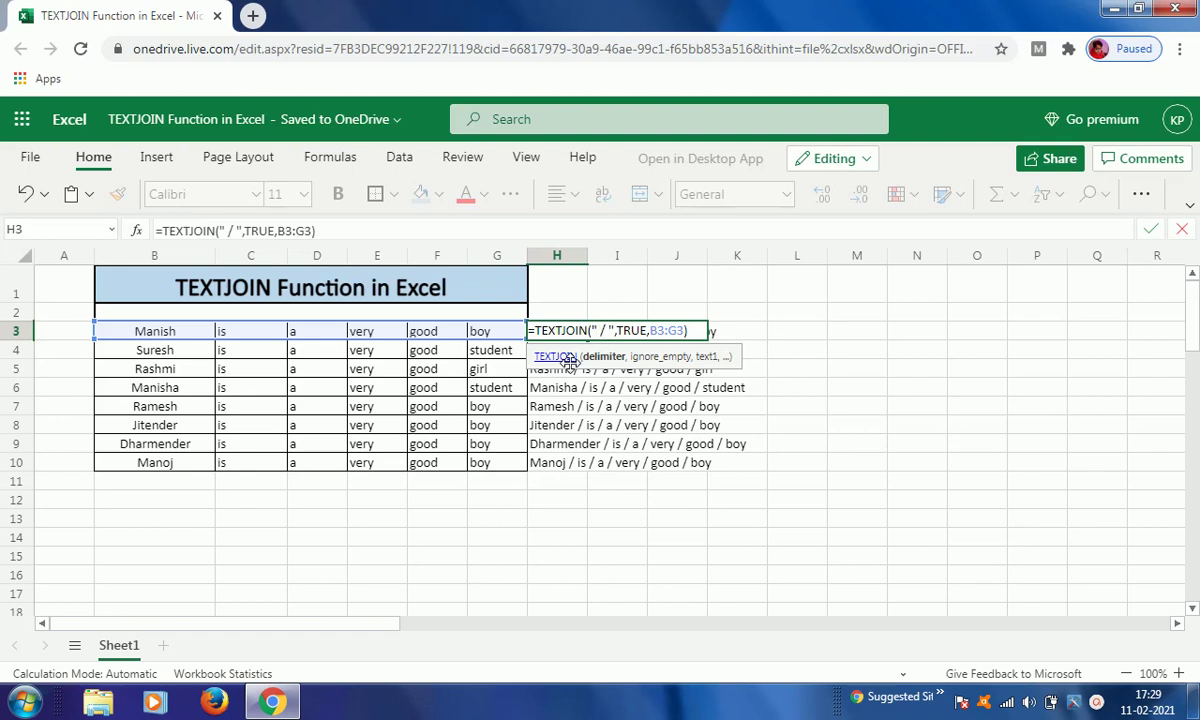
key("Right")
key("shift+Right")
key("BackSpace")
type("\\")
key("ctrl+Return")
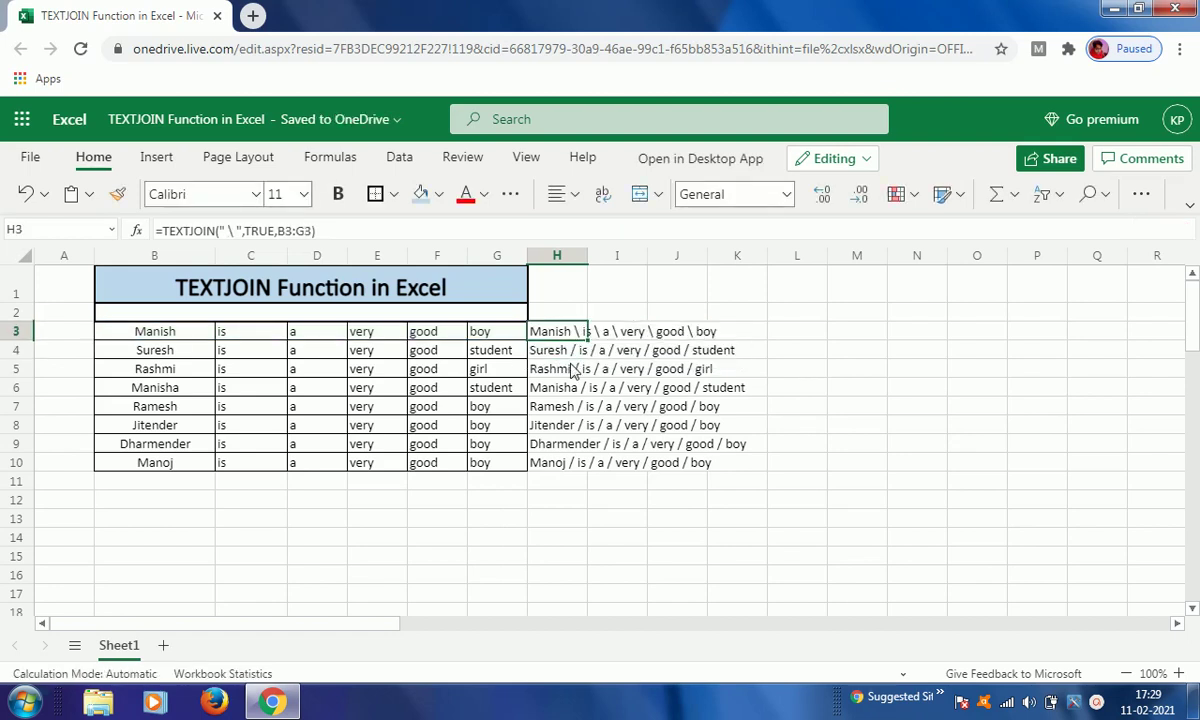
left_click_drag(588, 340, 575, 462)
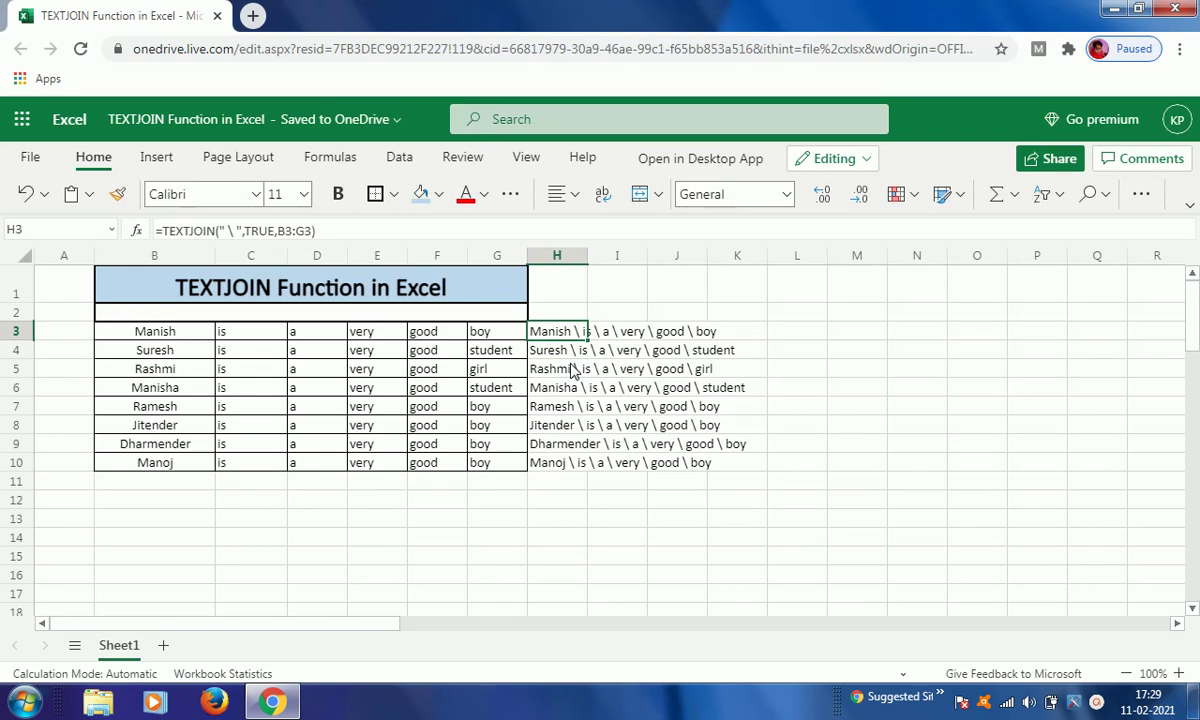
Delete the backslash so H3's TEXTJOIN delimiter is empty quotes "".
key("F2")
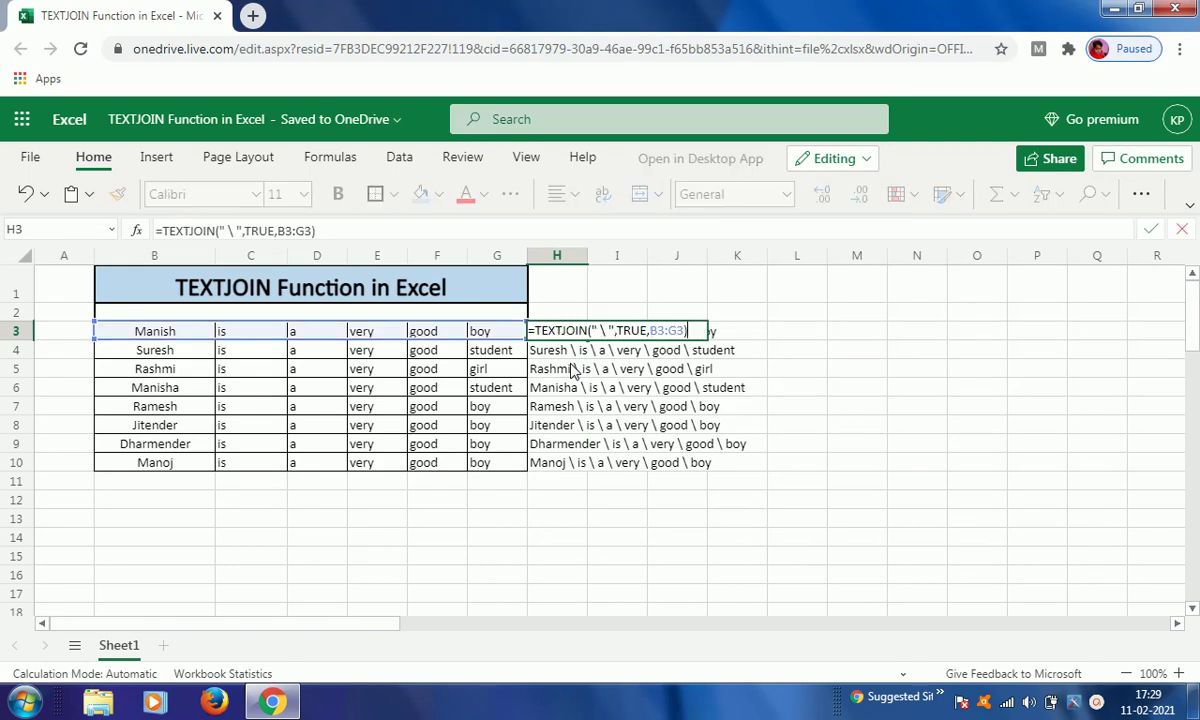
key("Left")
key("Left")
key("Left")
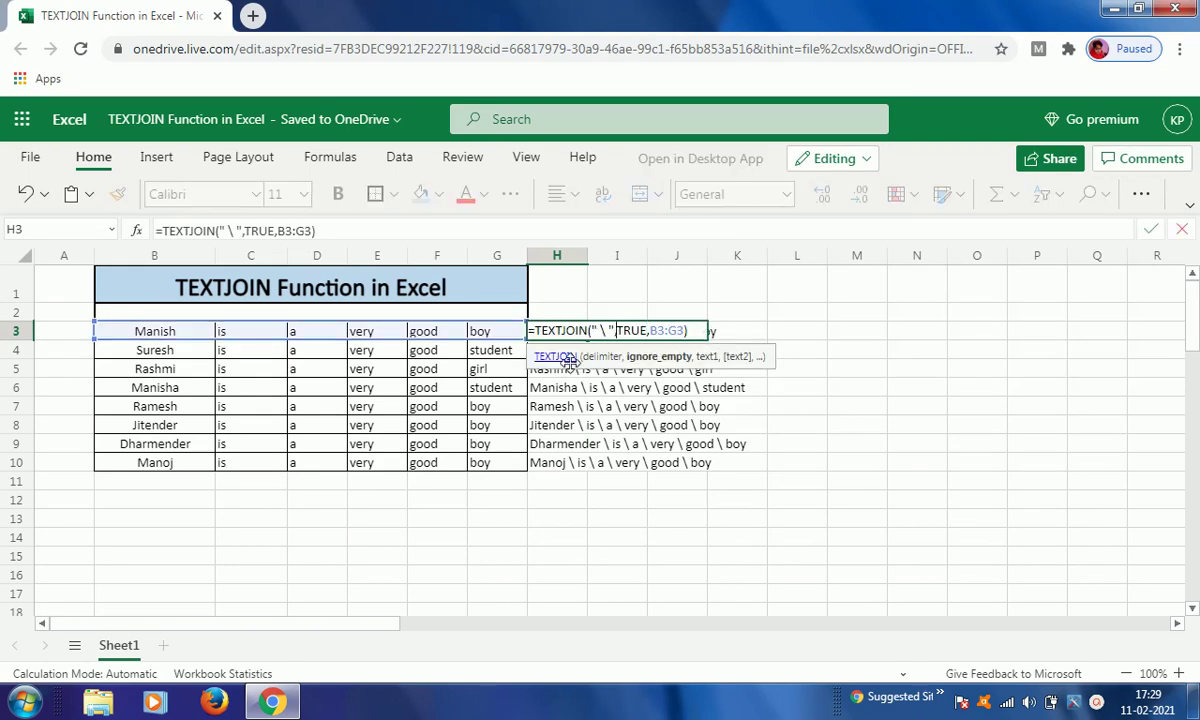
key("Left")
key("Left")
key("Left")
key("shift+Left")
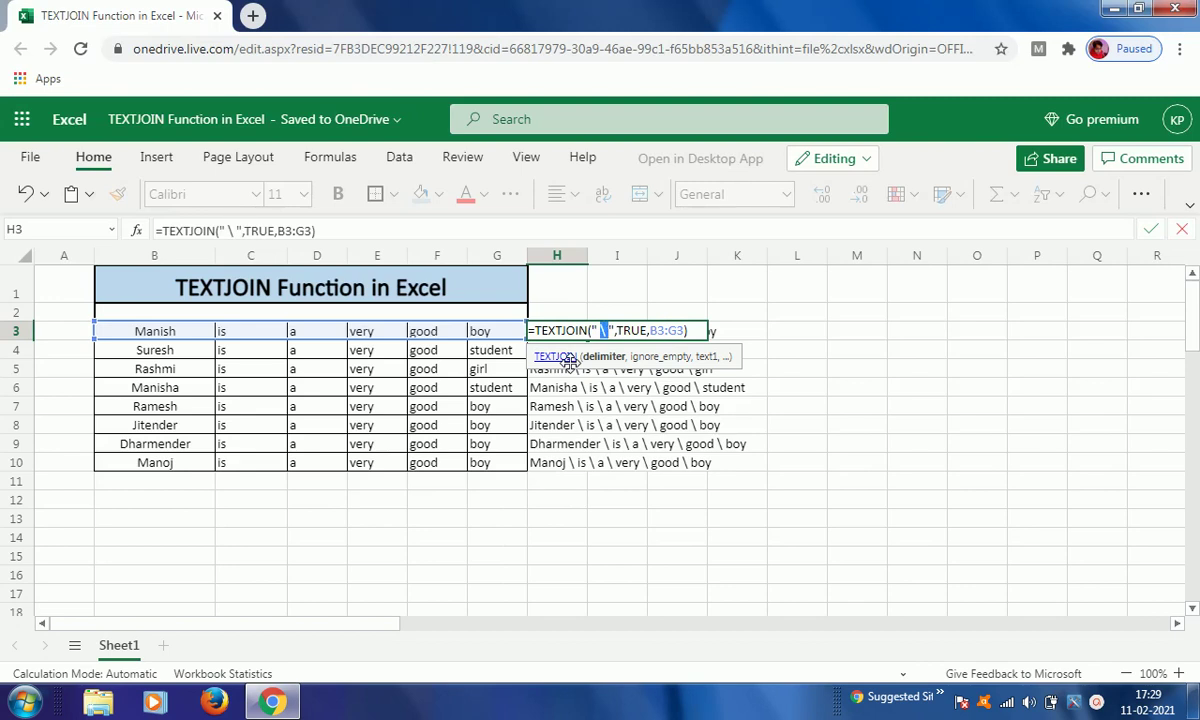
key("BackSpace")
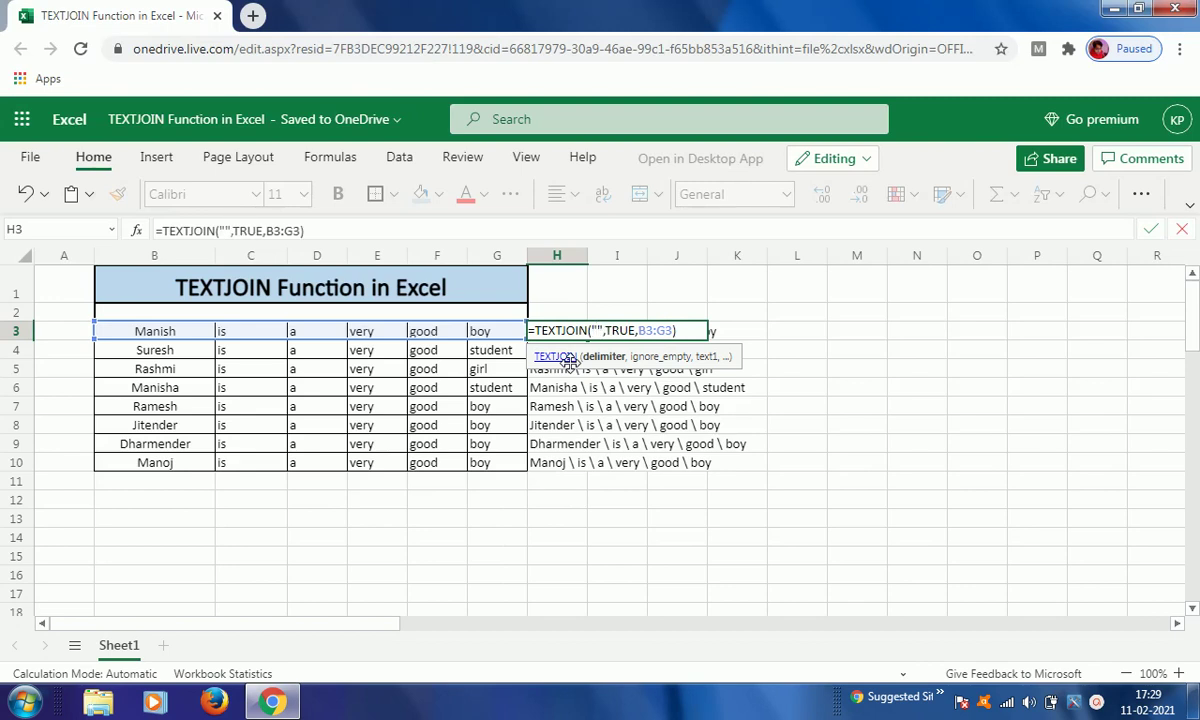
key("Return")
key("Up")
Copy the empty-delimiter formula from H3 into H4:H10.
key("ctrl+c")
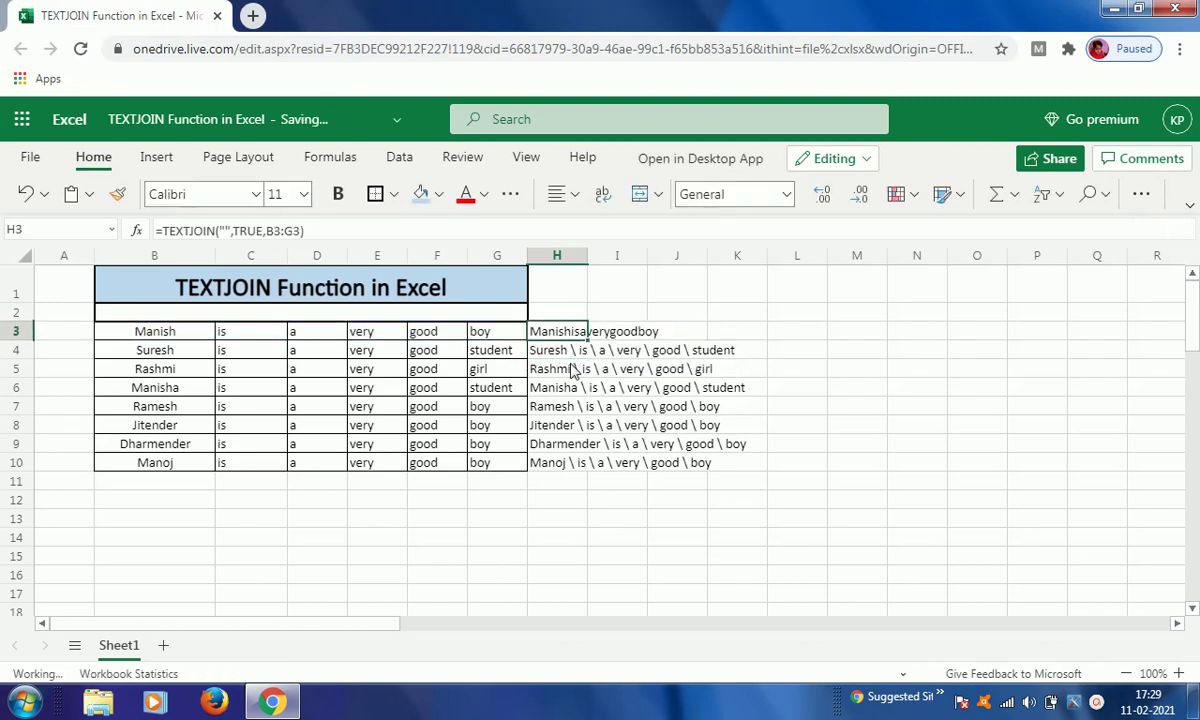
key("Down")
key("shift+Down")
key("shift+Down")
key("shift+Down")
key("shift+Down")
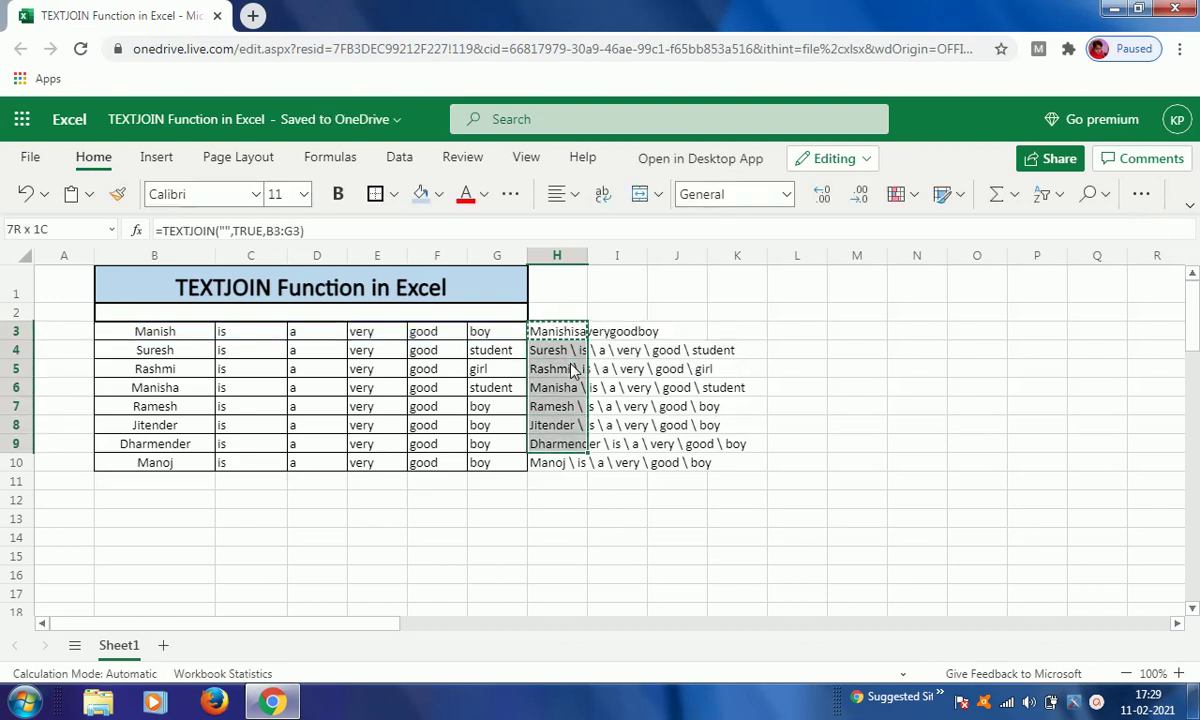
key("shift+Down")
key("shift+Down")
key("ctrl+v")
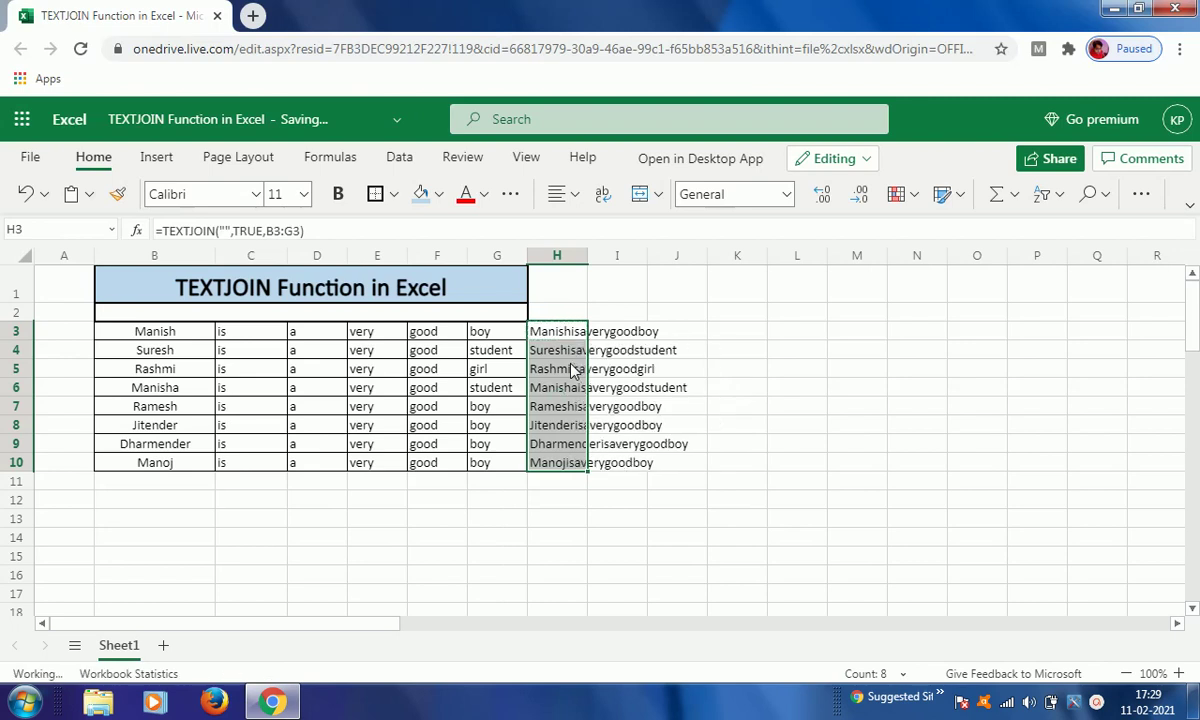
key("Down")
key("Up")
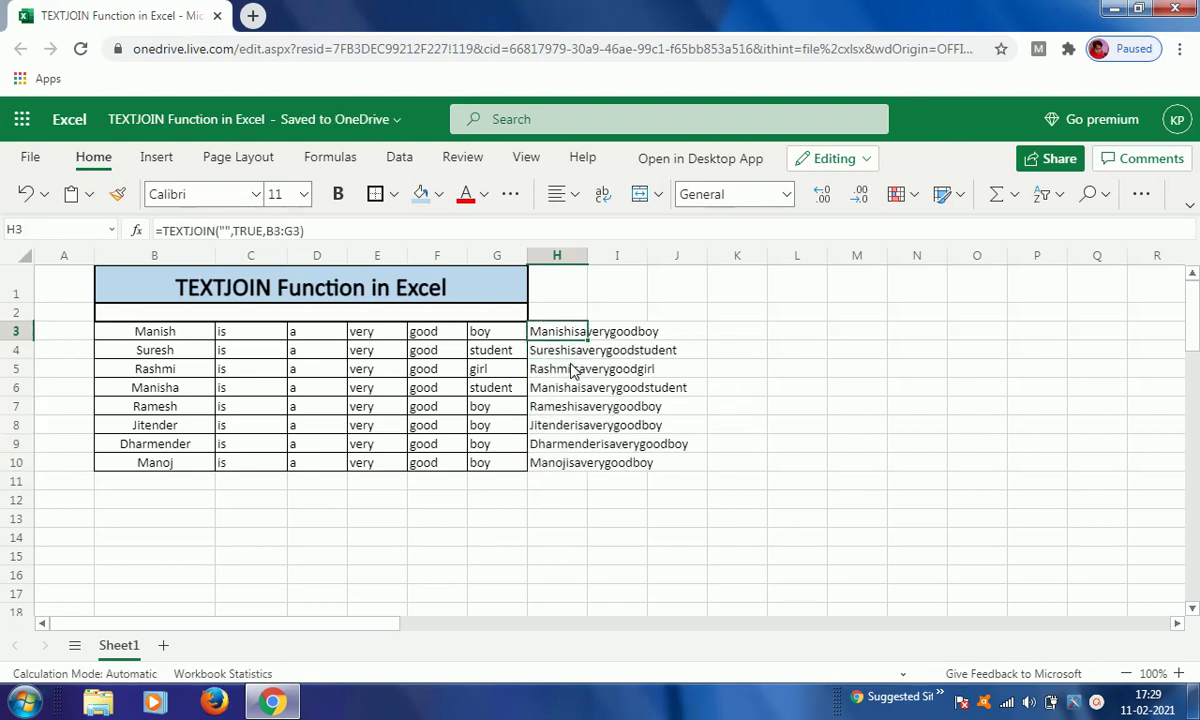
key("F2")
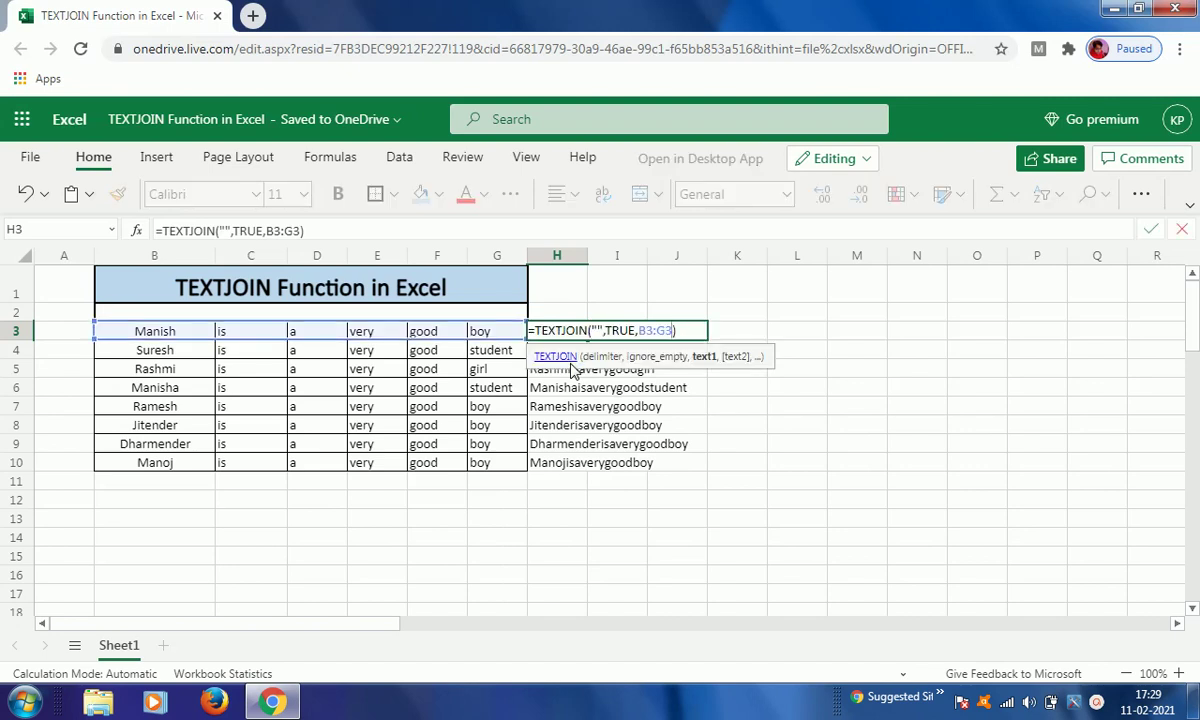
Change the H3 TEXTJOIN delimiter to a single space and paste the formula into H3:H10.
key("Left")
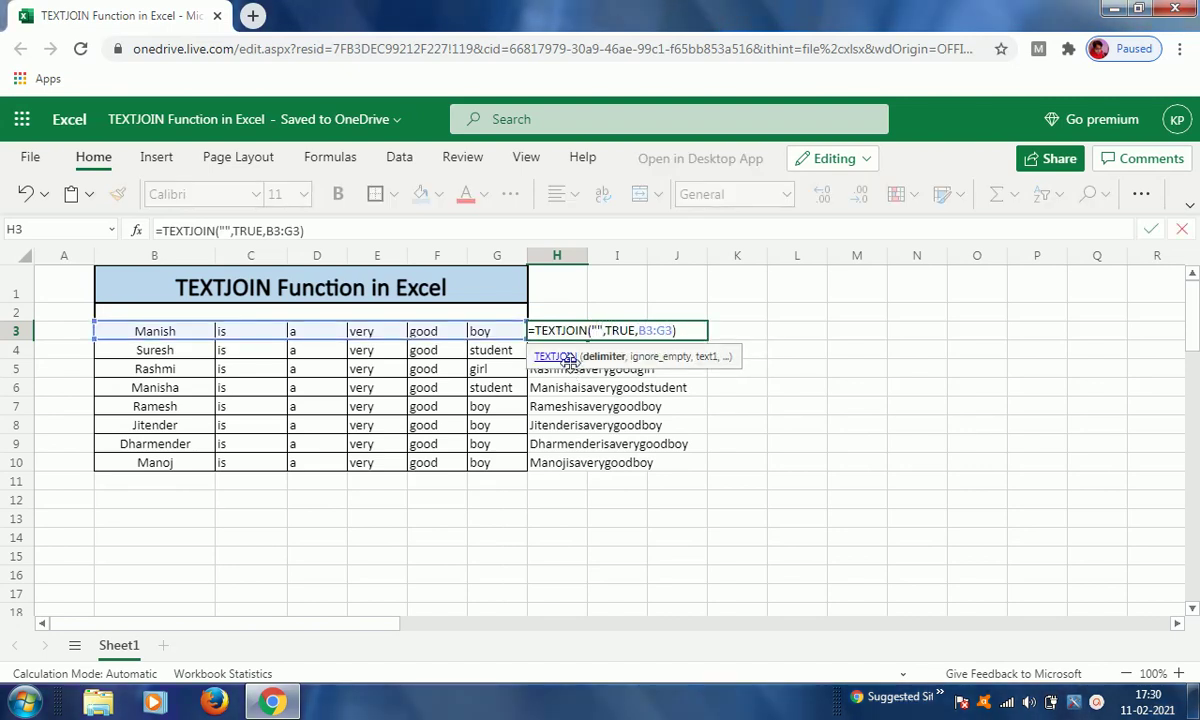
key("Return")
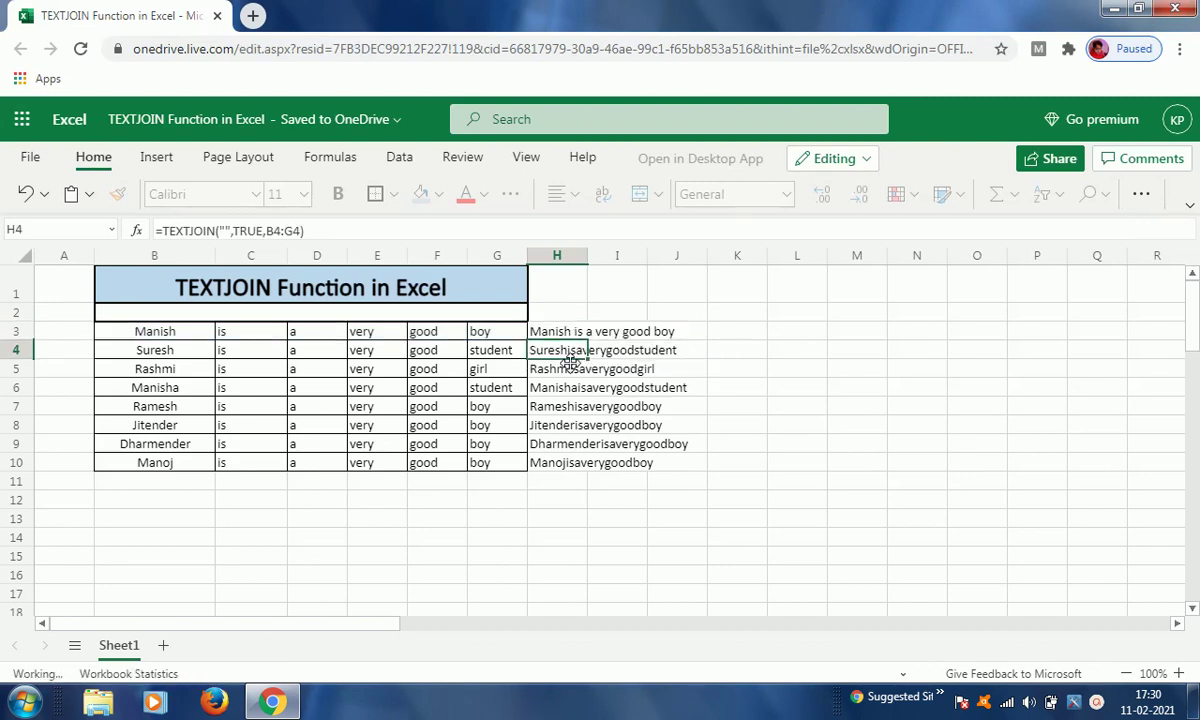
key("Up")
key("ctrl+c")
key("shift+Down")
key("shift+Down")
key("shift+Down")
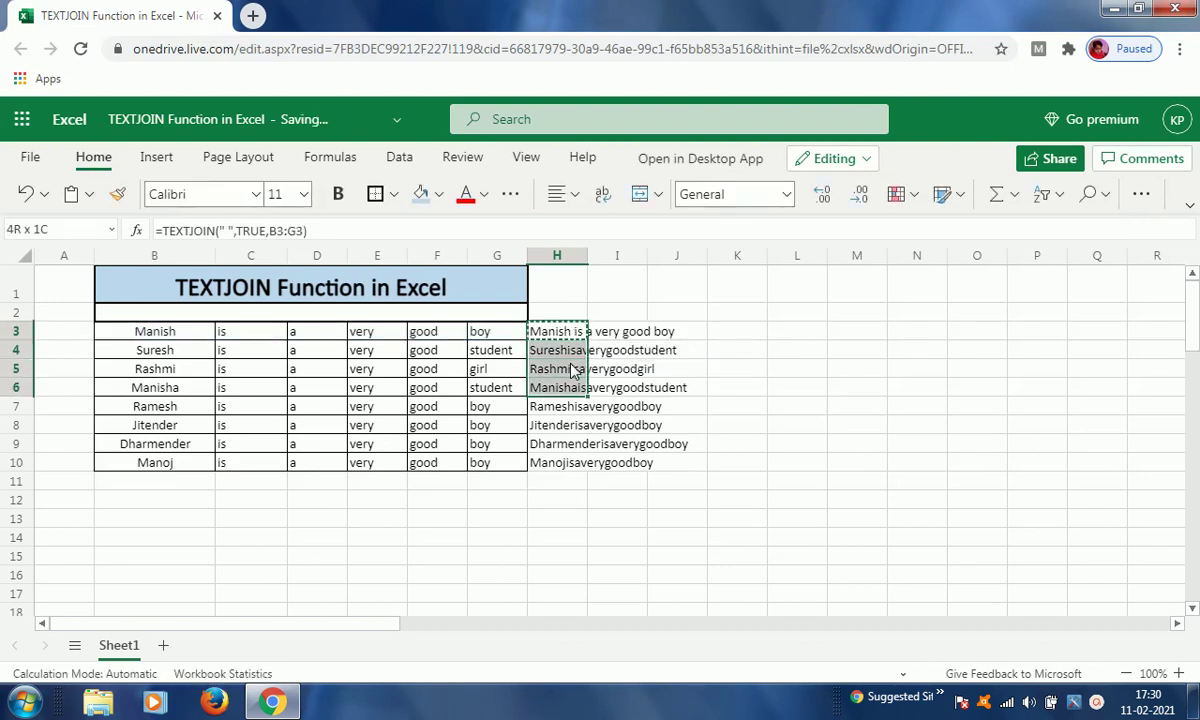
key("shift+Down")
key("shift+Down")
key("shift+Down")
key("shift+Down")
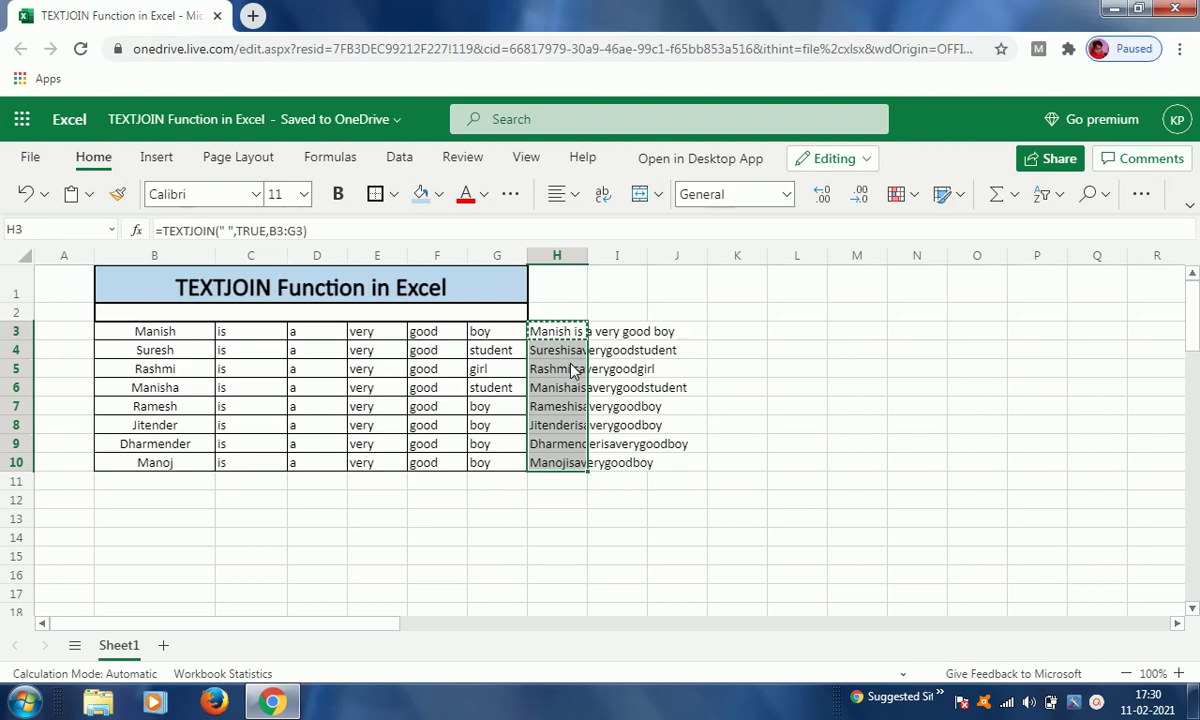
key("ctrl+v")
Check the space-separated sentences in column H against the names in B3:B10.
key("Down")
key("Up")
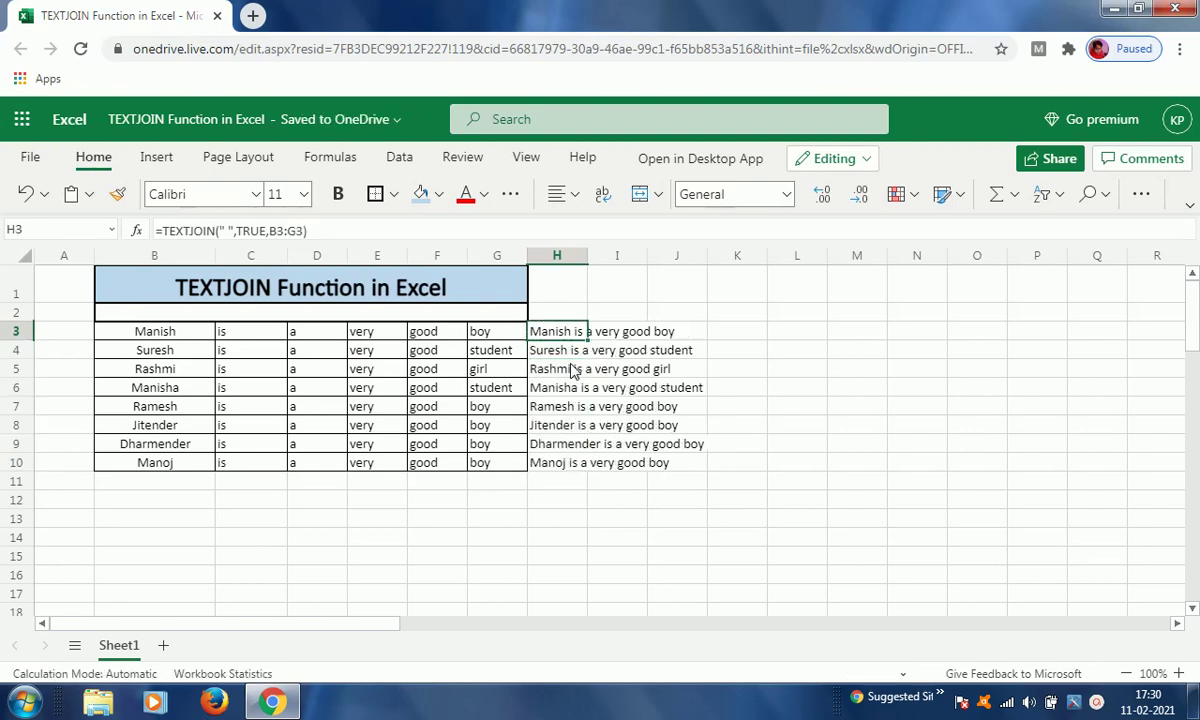
key("Right")
key("Right")
key("Left")
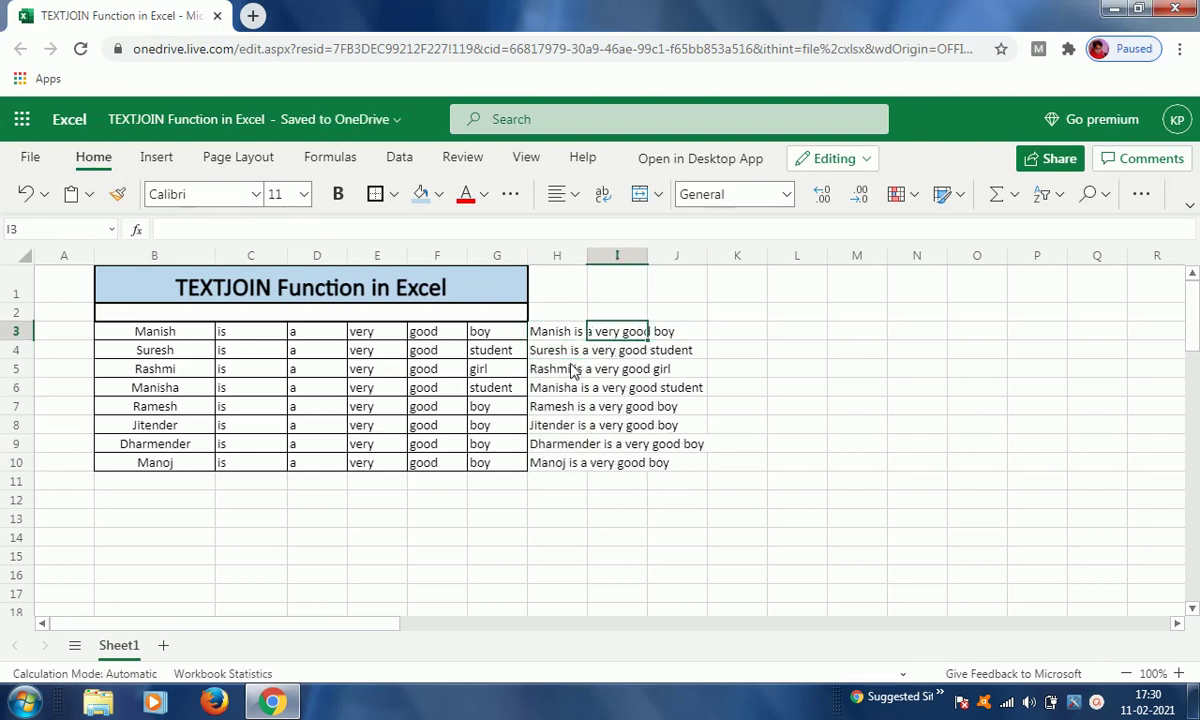
key("Left")
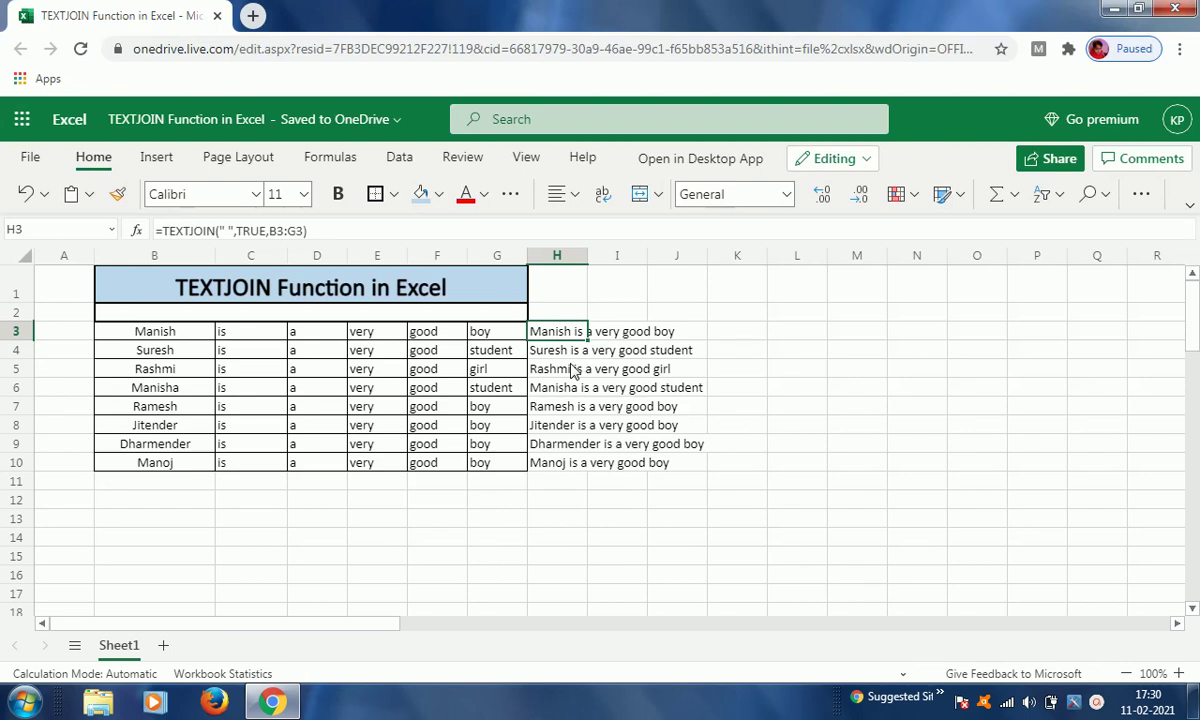
key("Left")
key("Left")
key("Left")
key("Left")
key("Left")
key("Left")
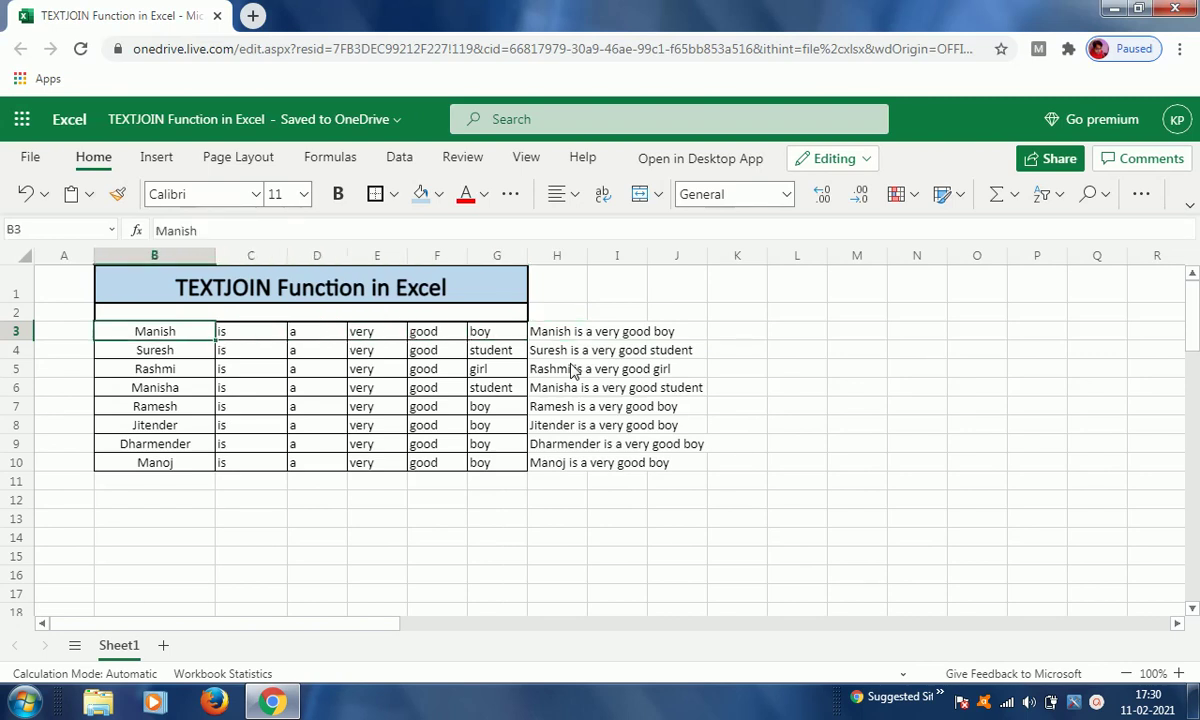
key("ctrl+shift+Down")
key("Right")
key("Right")
key("Right")
key("Right")
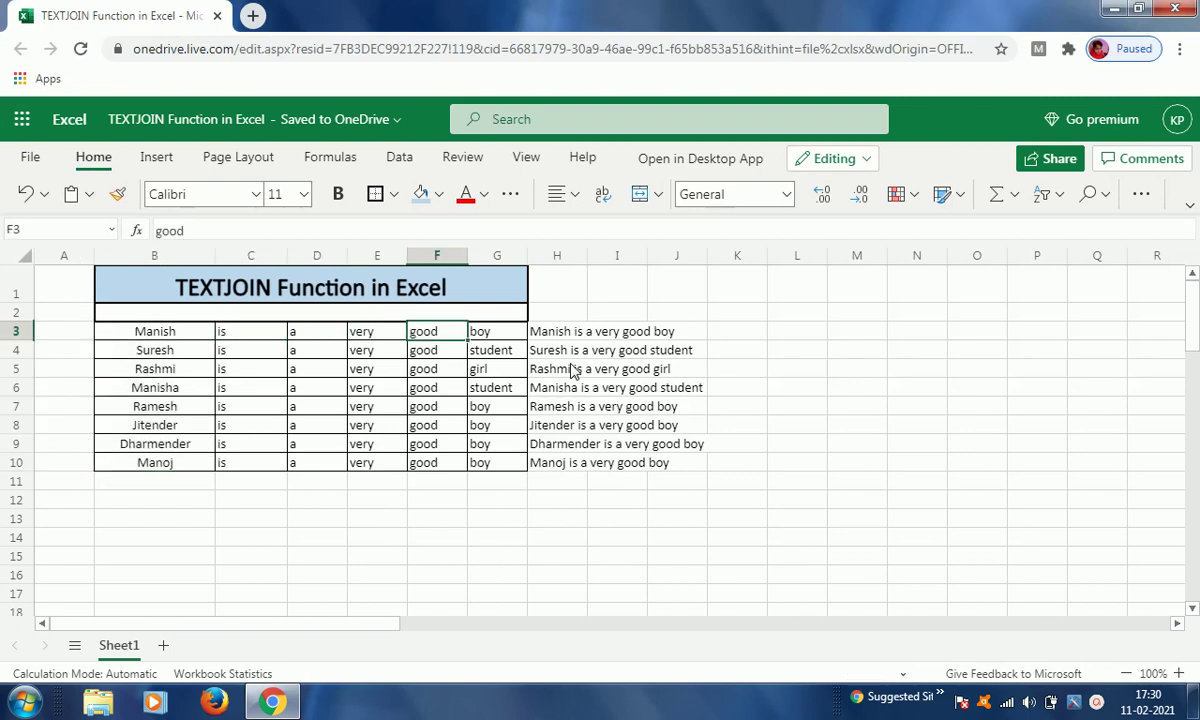
key("Right")
key("Right")
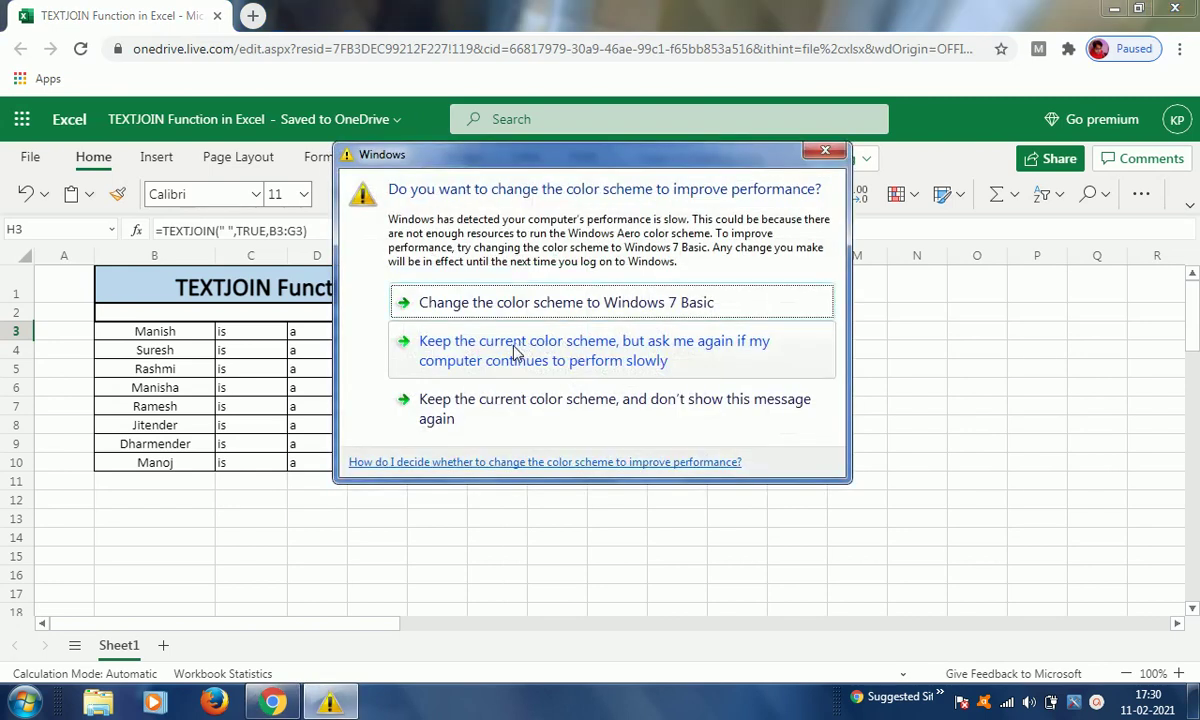
left_click(512, 352)
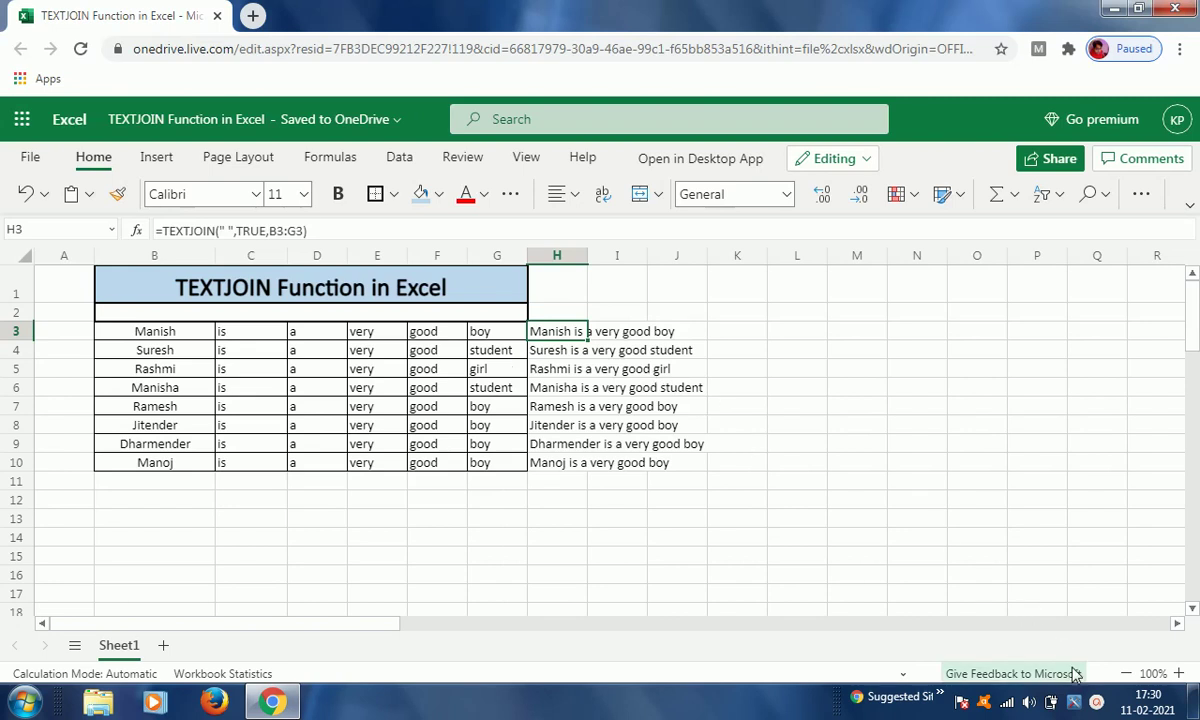
left_click(1097, 704)
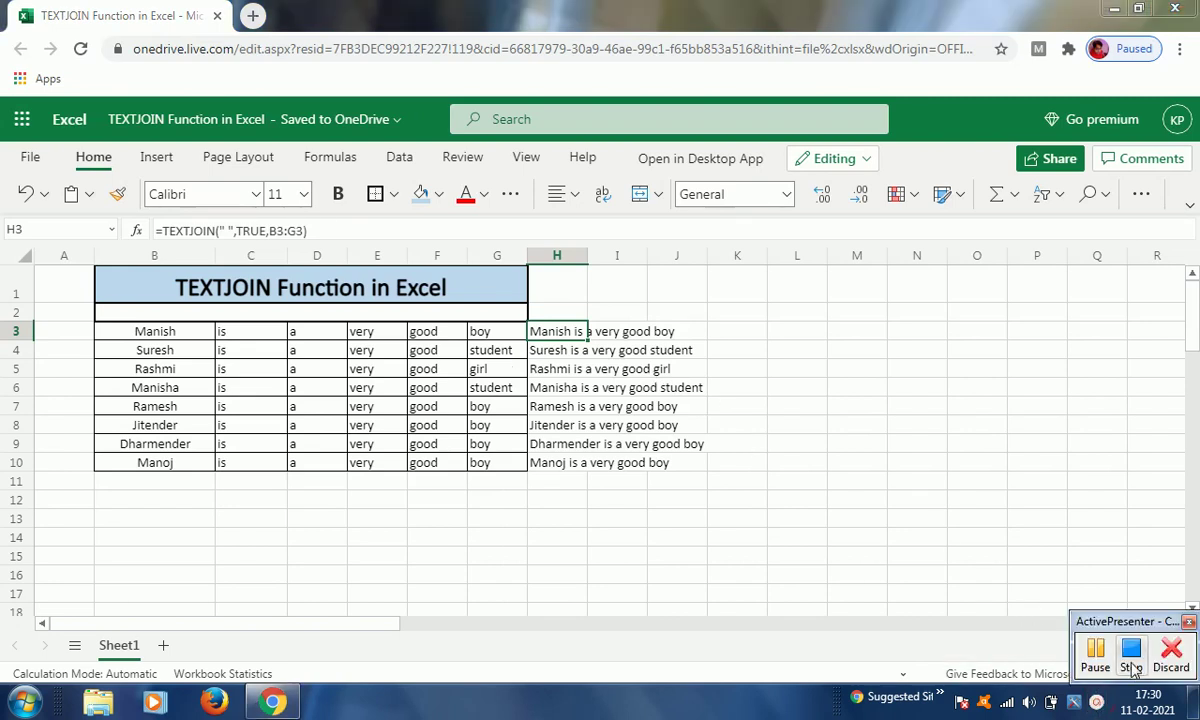